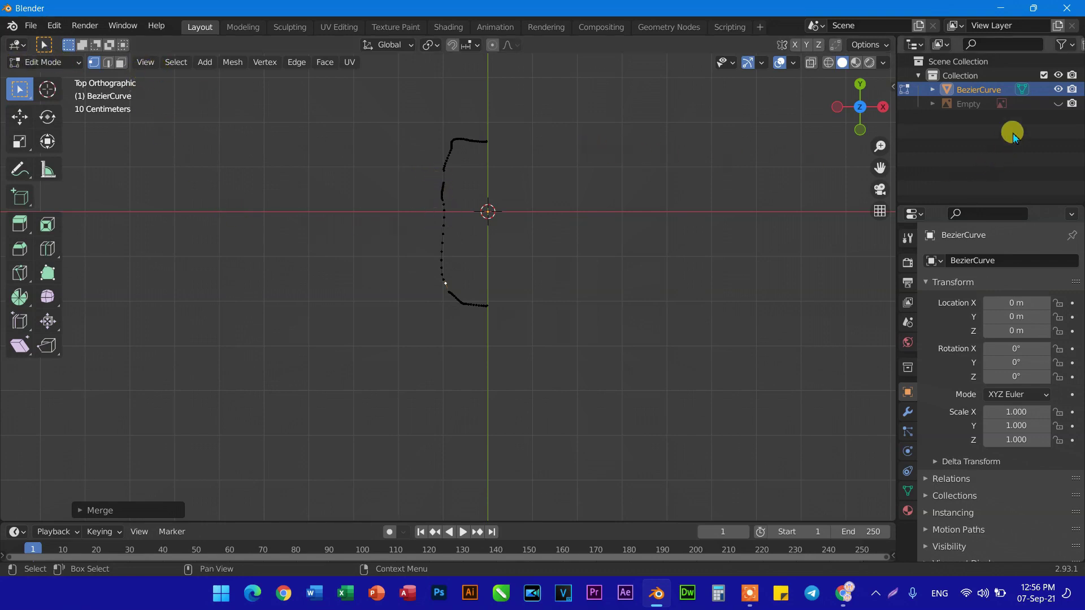
Show the Tiger can reference image again and zoom in and out to inspect the traced curve.
left_click(1058, 103)
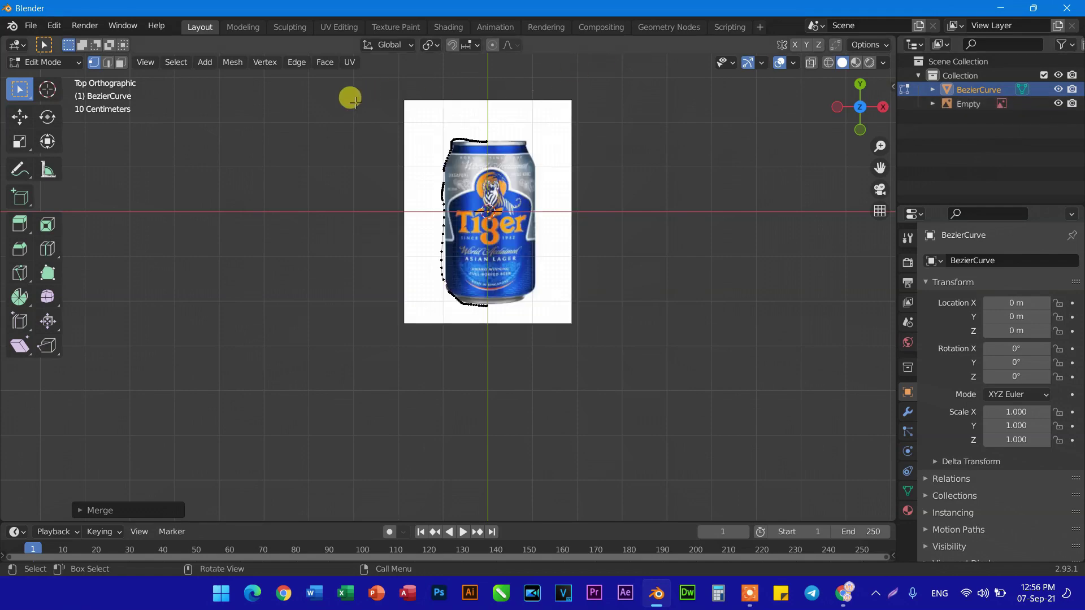
scroll(447, 186, "up", 2)
scroll(447, 185, "up", 5)
scroll(438, 227, "down", 2, "shift")
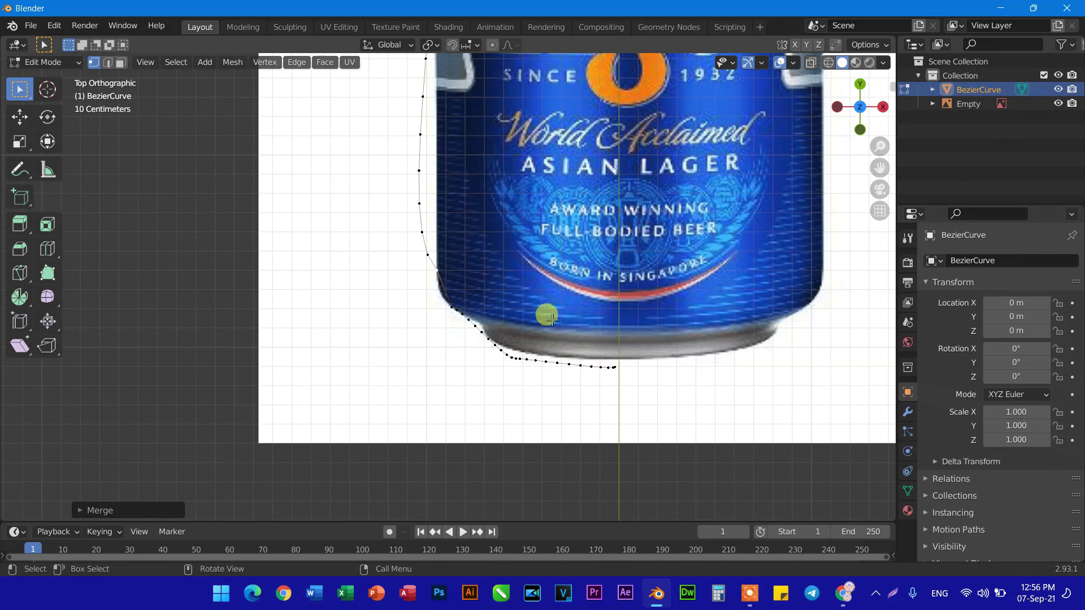
scroll(622, 322, "down", 2)
scroll(539, 298, "down", 1)
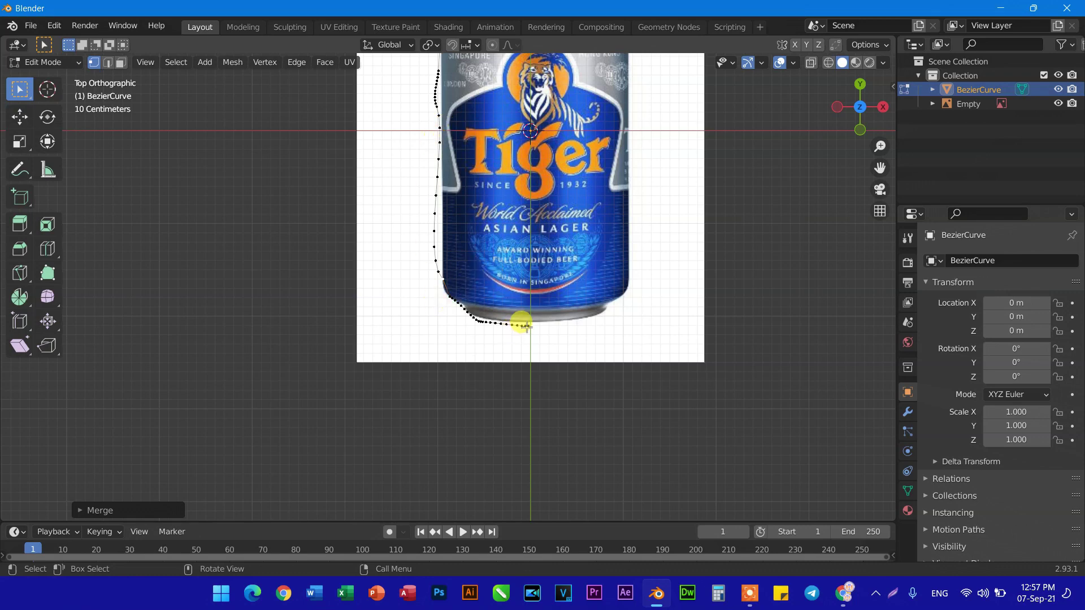
scroll(463, 181, "up", 5)
scroll(481, 271, "down", 1)
scroll(599, 362, "up", 1)
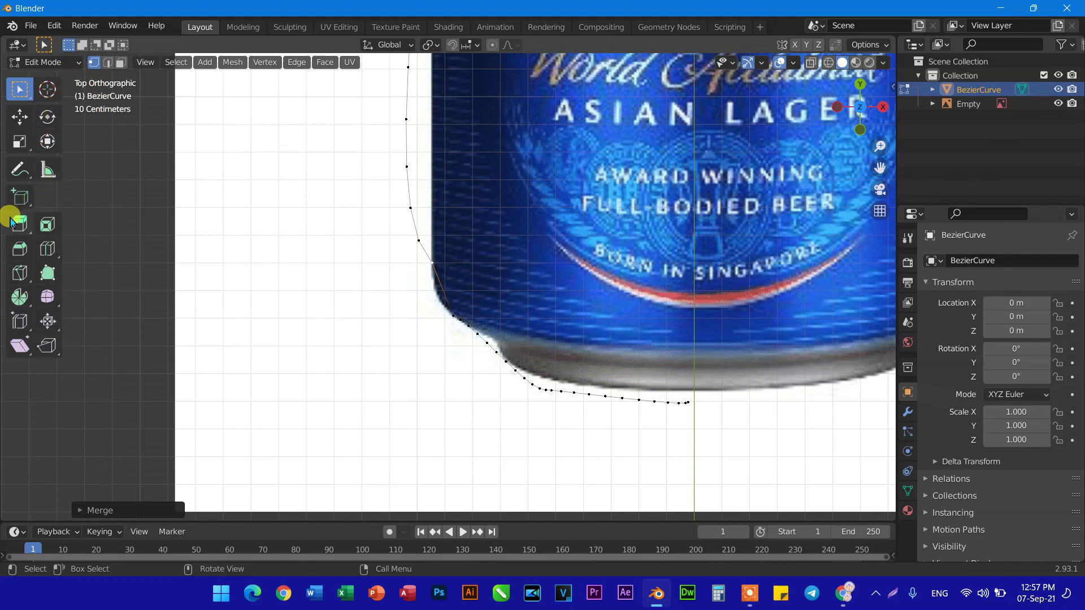
Hide the reference image and extrude a new bottom end vertex onto the vertical centre axis.
left_click(734, 451)
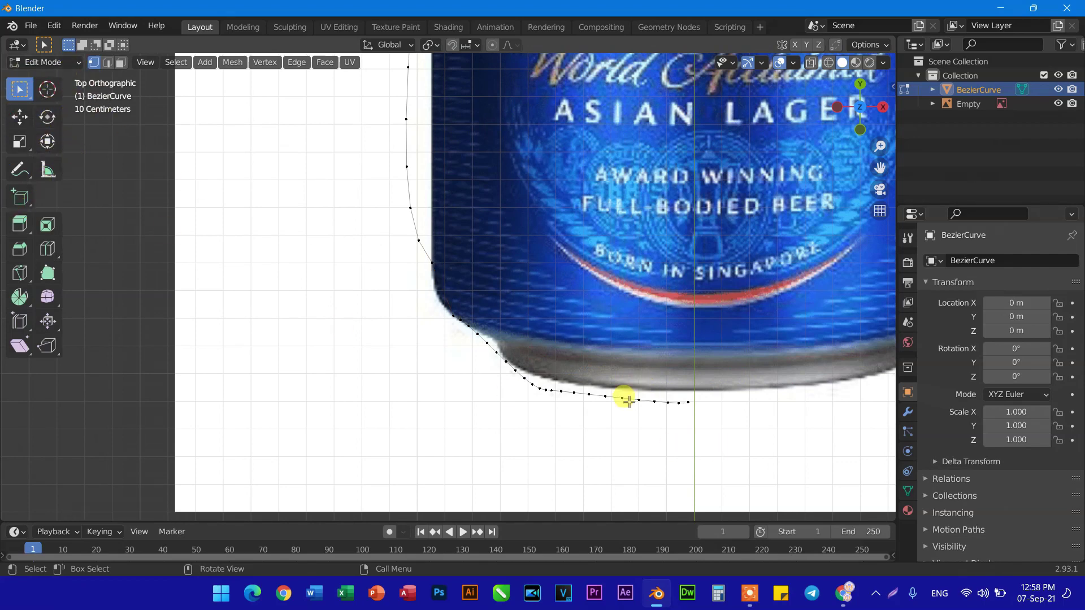
left_click(1059, 103)
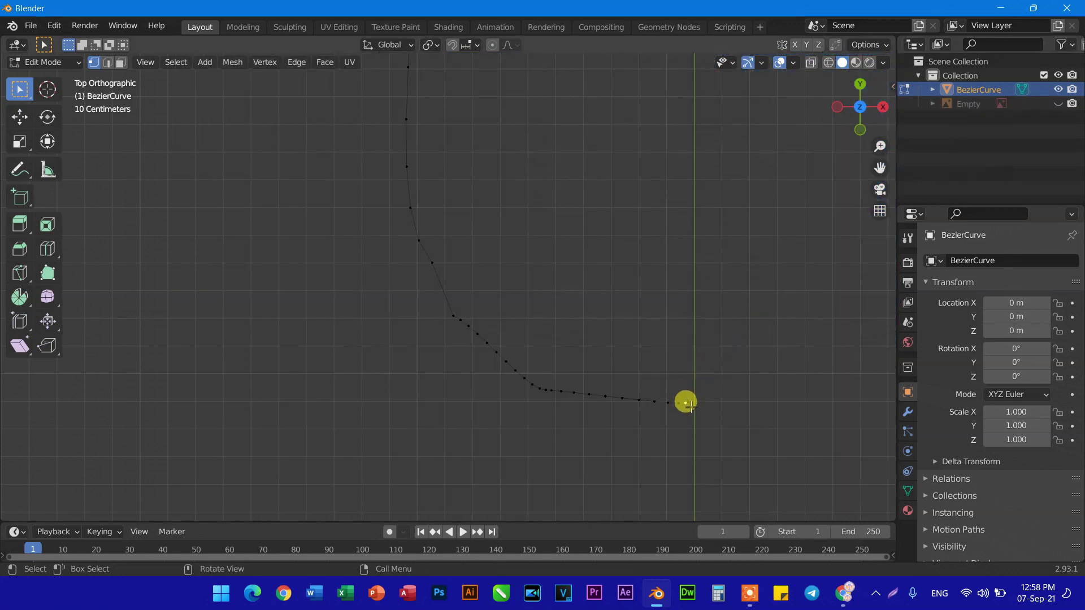
middle_click_drag(686, 403, 782, 460, "shift")
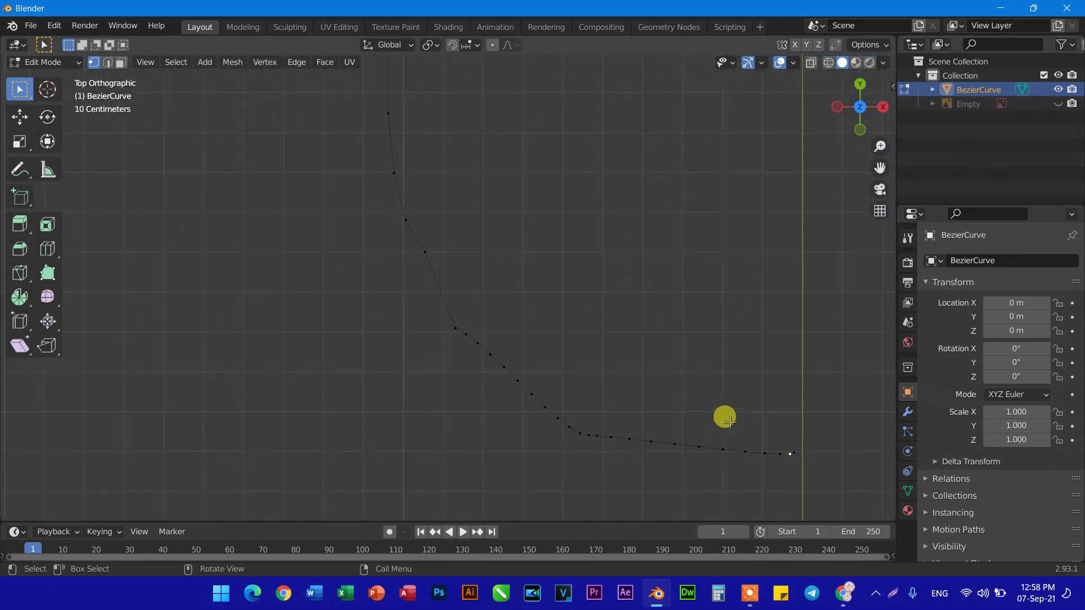
right_click(794, 453, "ctrl")
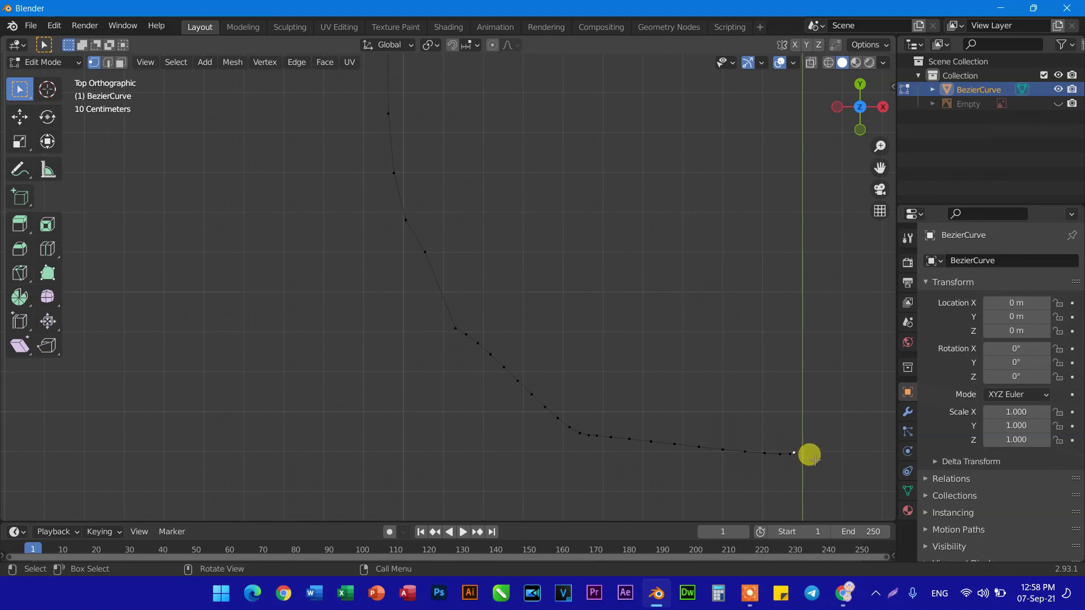
key("g")
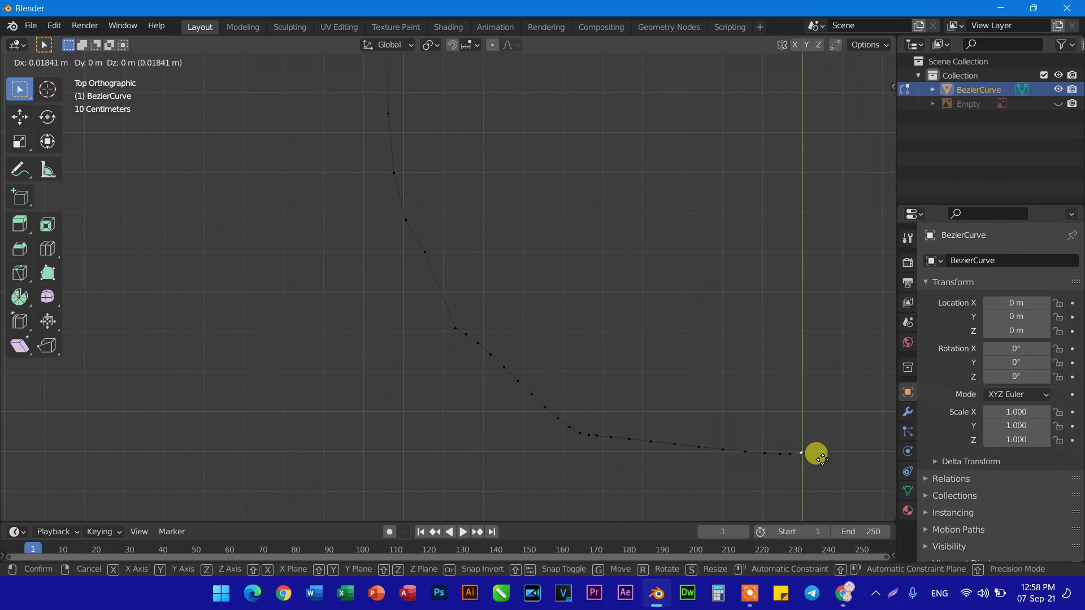
left_click(821, 459)
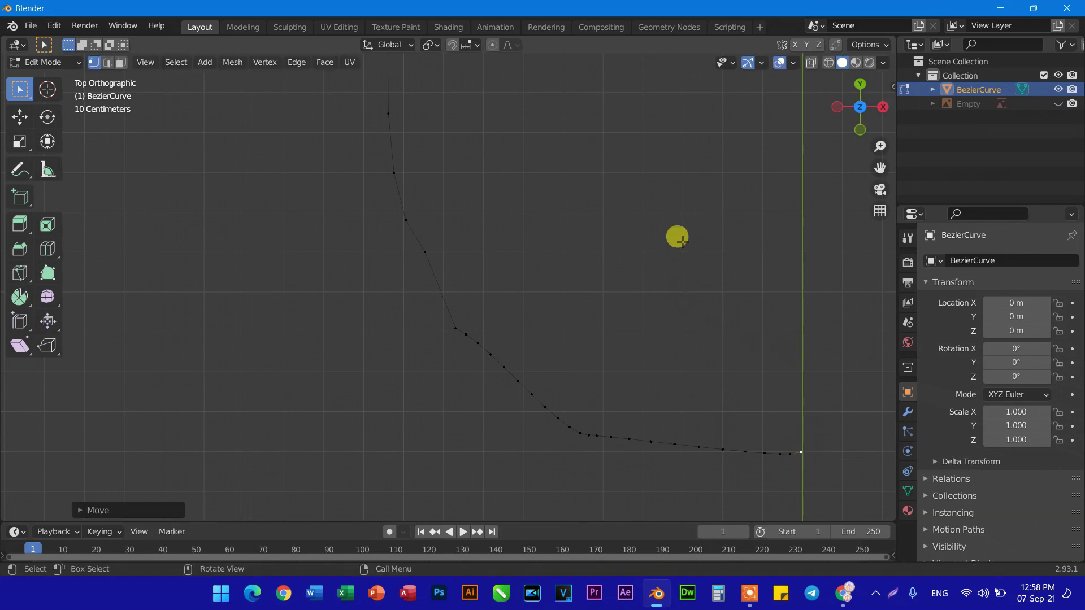
scroll(676, 243, "down", 5)
scroll(622, 226, "down", 6)
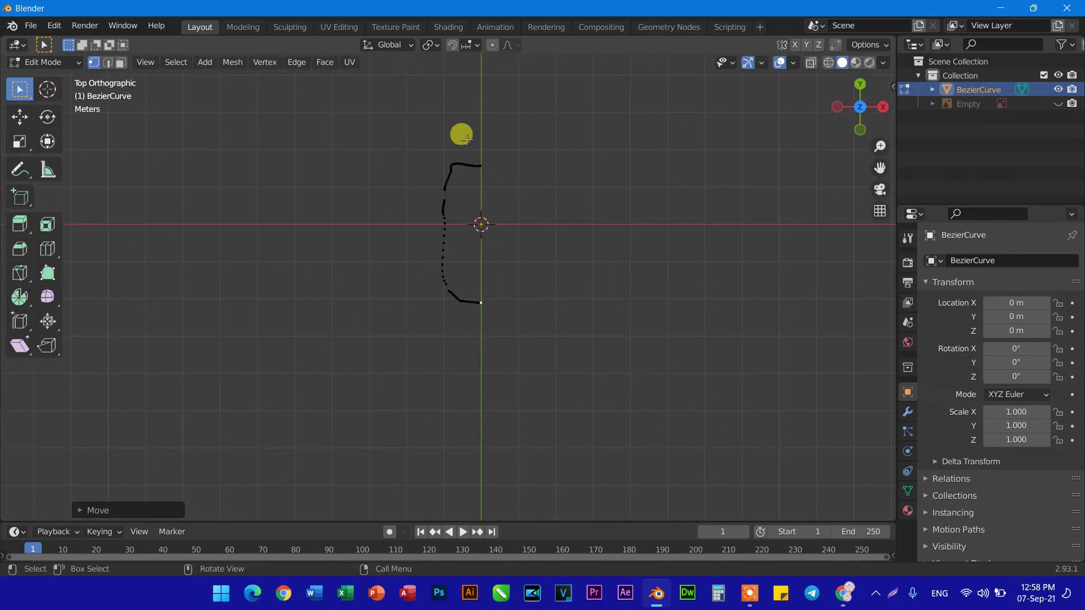
Move the curve's top end vertex onto the green Y axis line and zoom to check it.
scroll(486, 232, "up", 10)
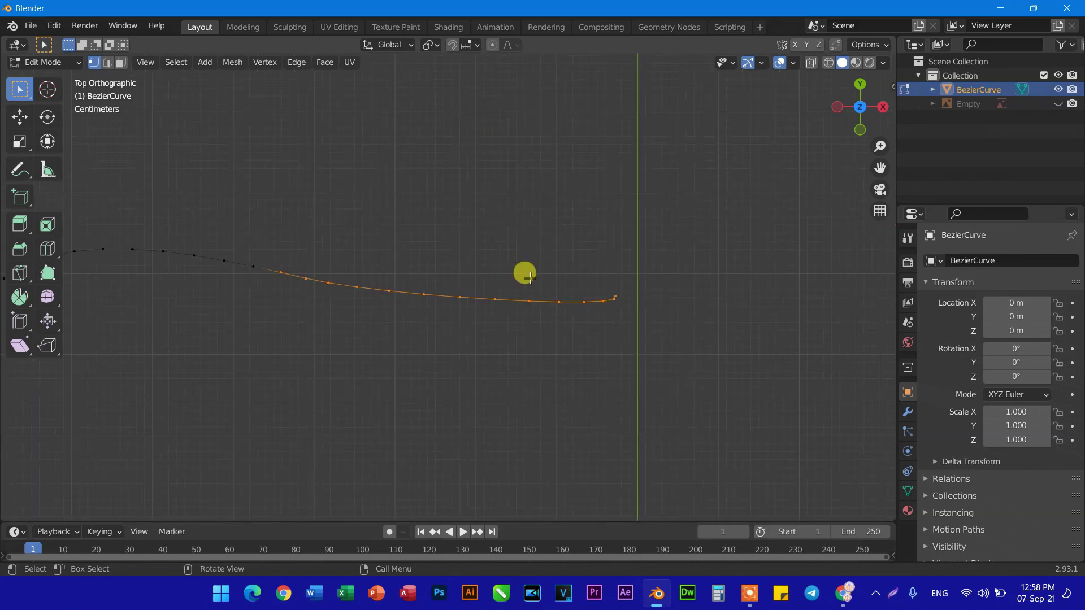
left_click(616, 295)
key("g")
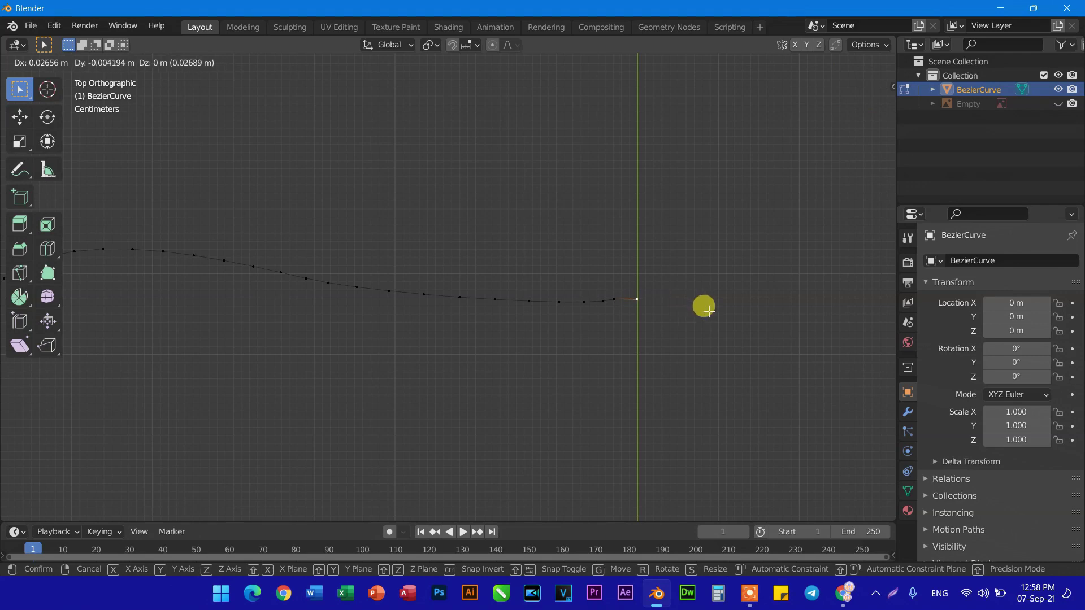
left_click(709, 311)
scroll(619, 335, "down", 3)
scroll(619, 334, "down", 2)
scroll(421, 320, "down", 2)
scroll(417, 320, "down", 3)
scroll(441, 295, "up", 3)
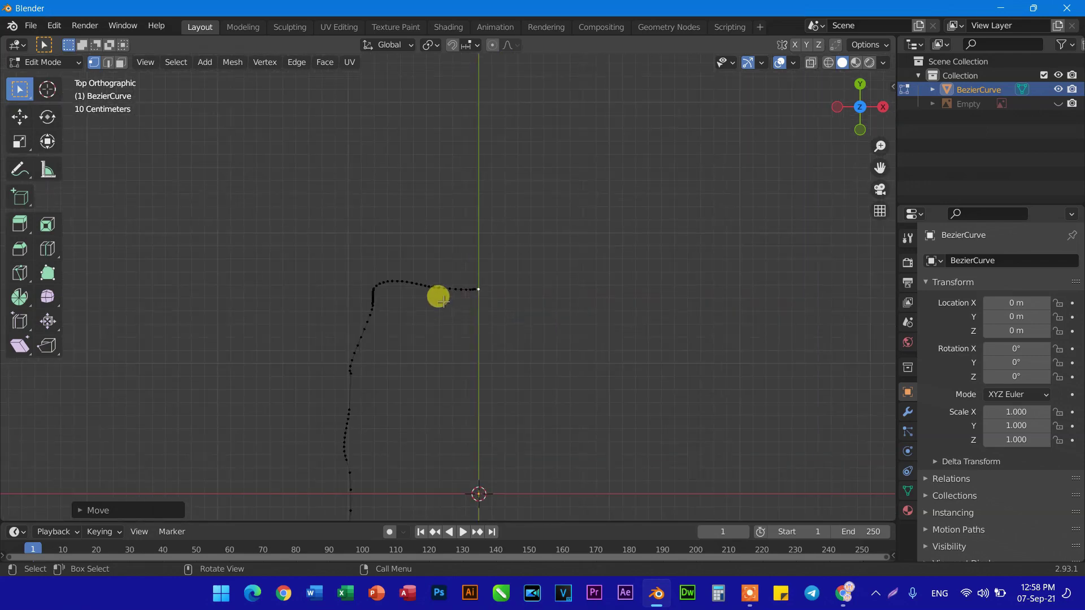
scroll(509, 311, "up", 2)
scroll(557, 319, "up", 2)
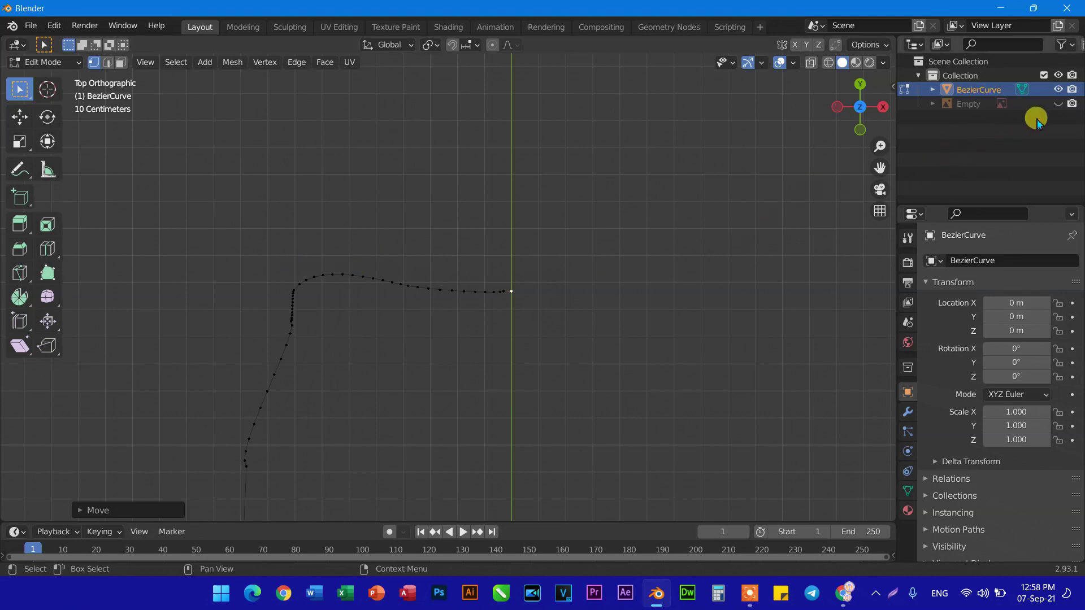
Show the reference image again and nudge the curve's end vertex into place.
left_click(1059, 103)
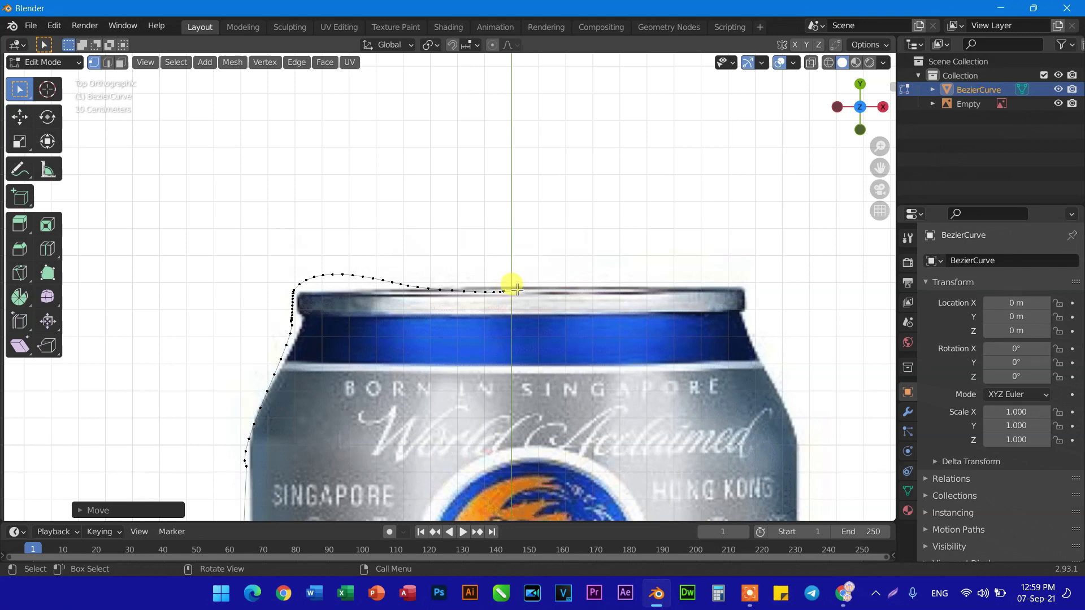
key("g")
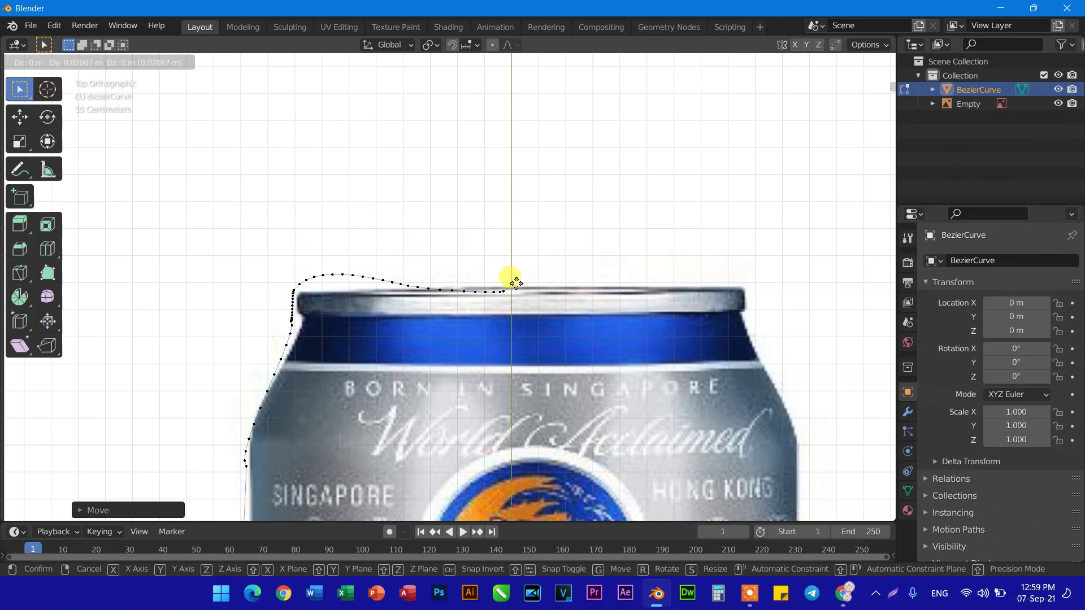
left_click(515, 282)
scroll(511, 282, "up", 1)
scroll(511, 282, "up", 2)
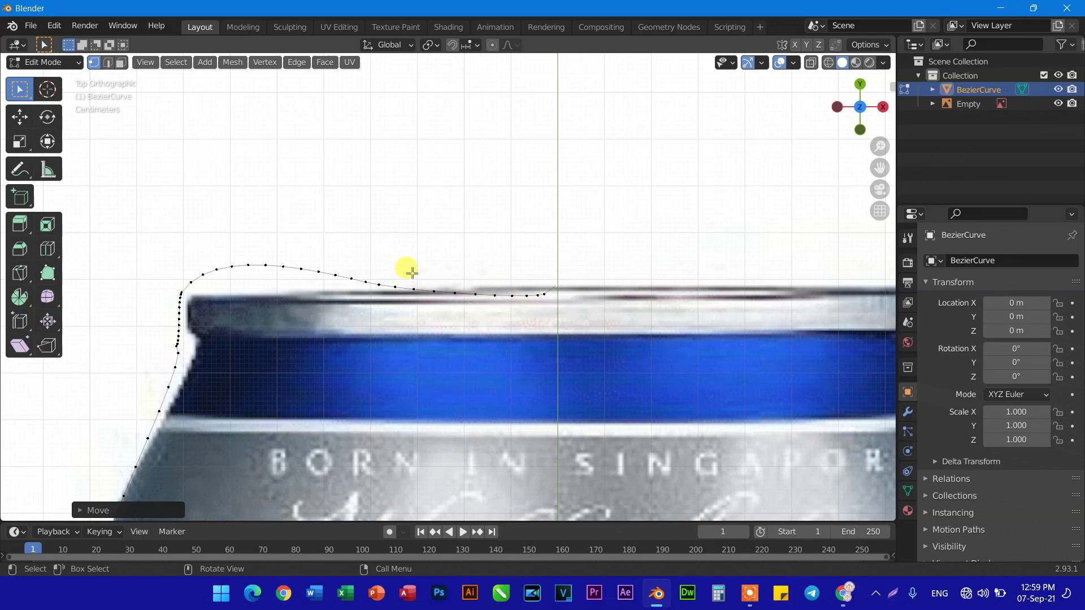
Box-select the crowded points along the can's top rim for merging.
left_click_drag(415, 269, 525, 313)
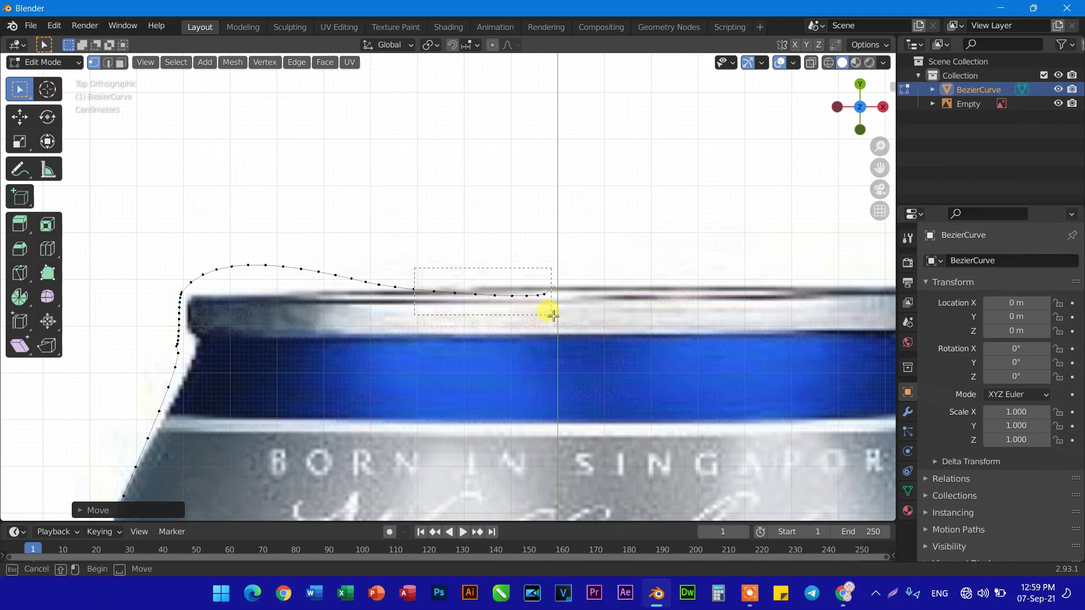
left_click_drag(548, 314, 545, 314)
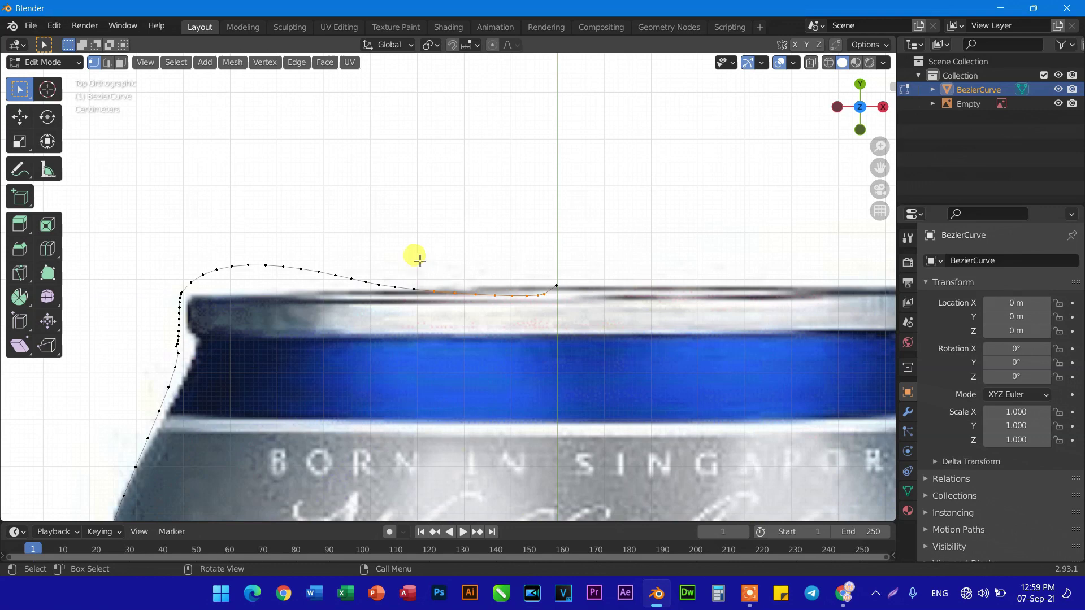
left_click(233, 62)
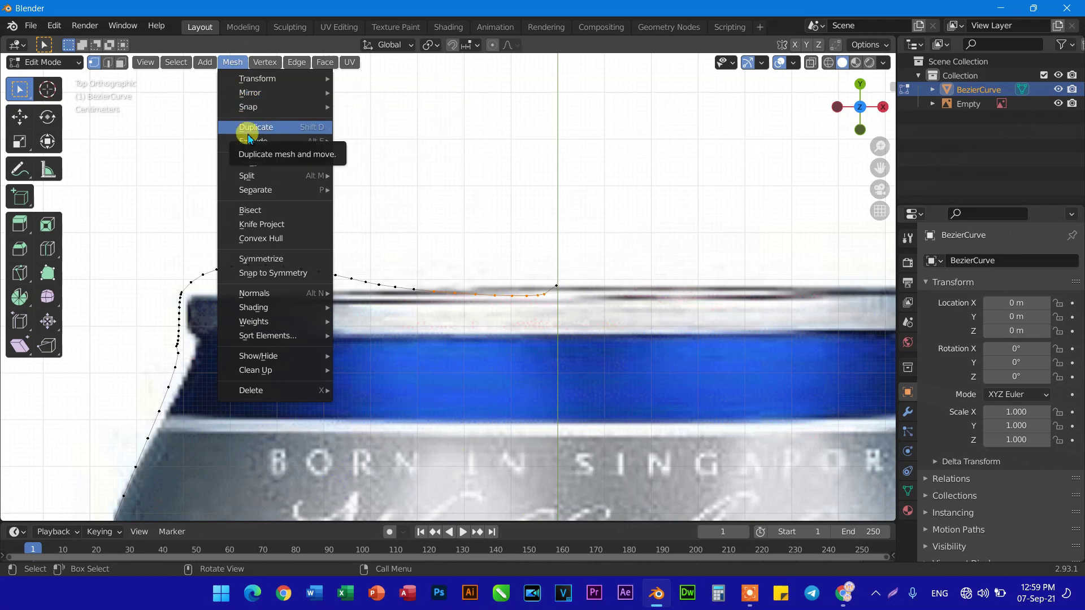
mouse_move(255, 161)
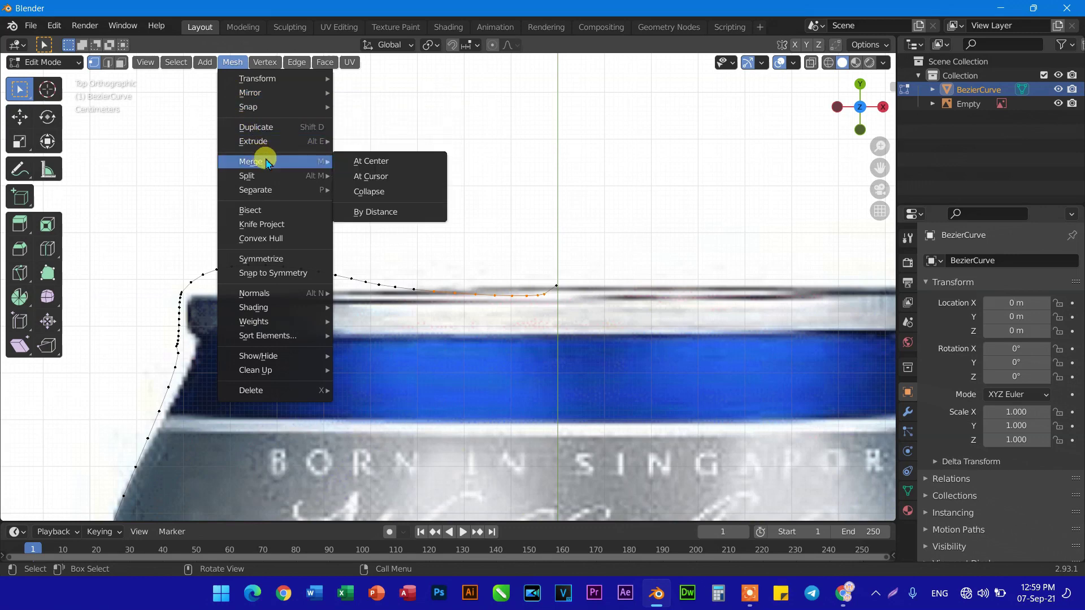
Collapse the top-rim points to one vertex, move it into place, then select the shoulder points.
left_click(382, 194)
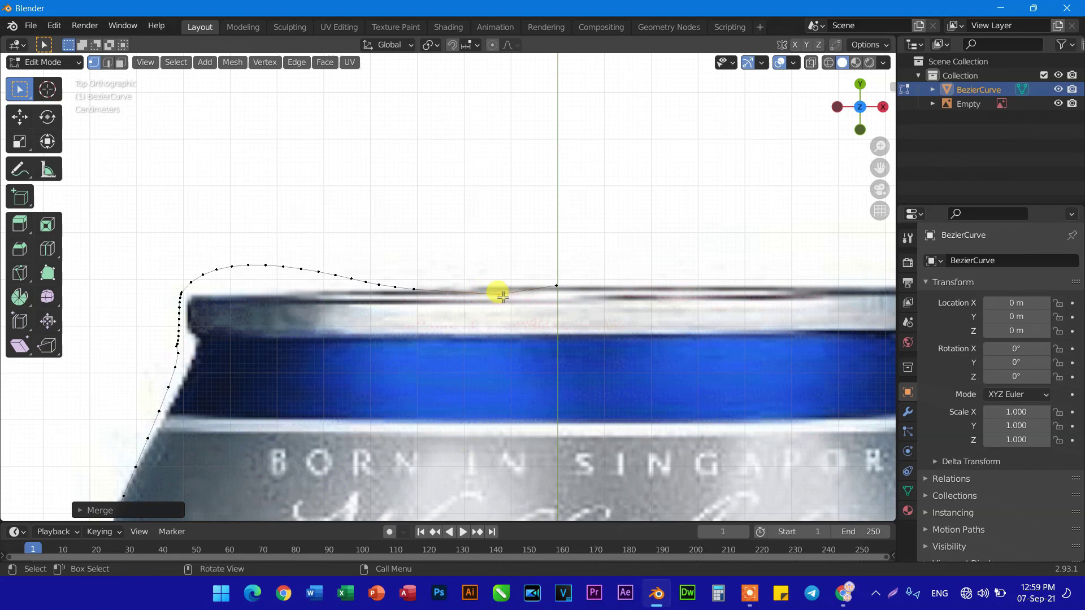
left_click(501, 292)
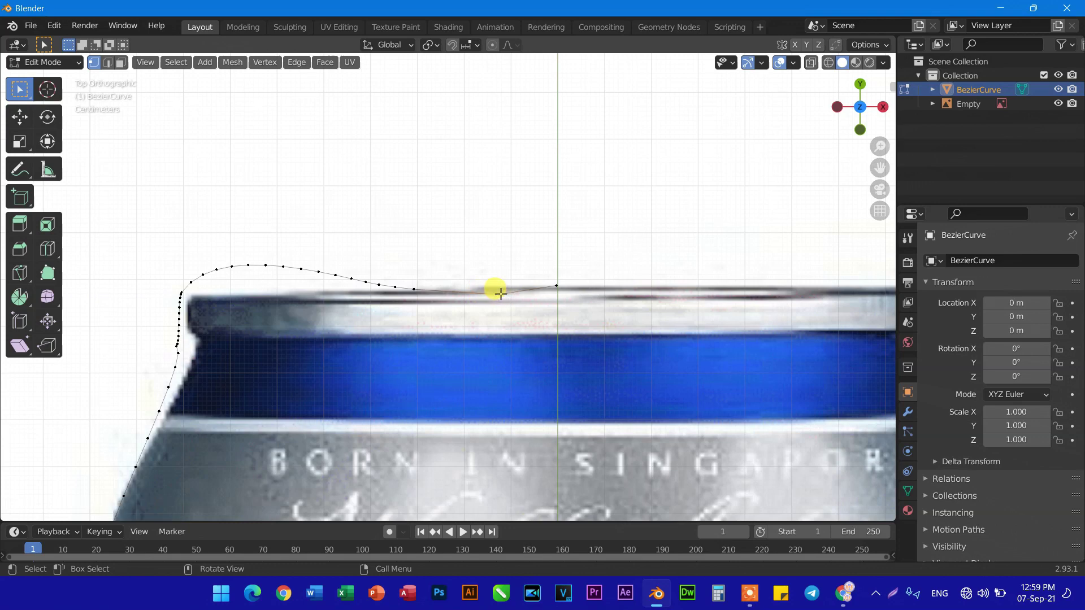
key("g")
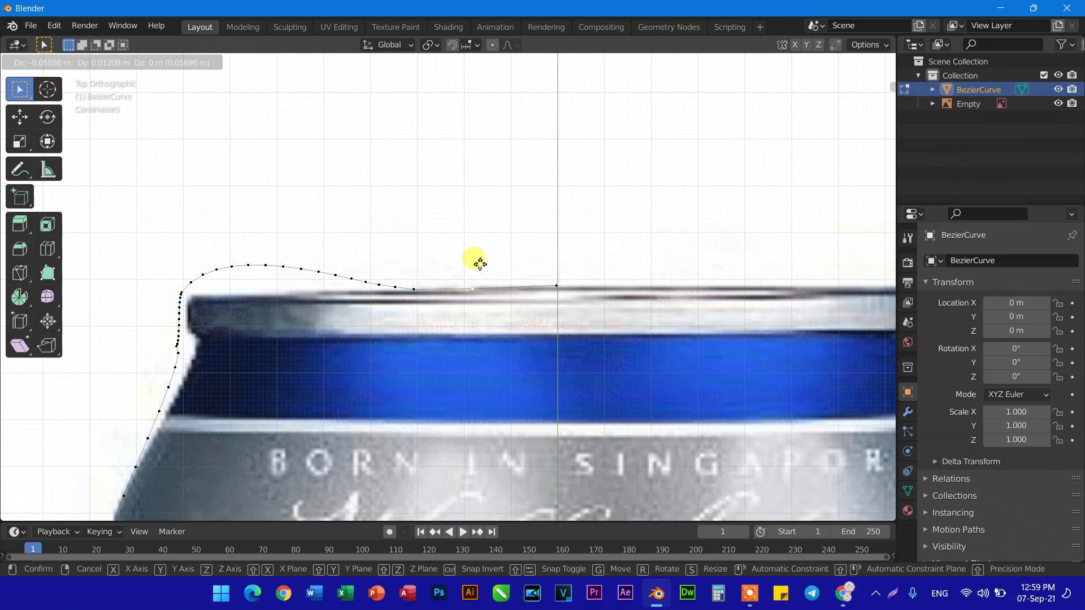
left_click(479, 264)
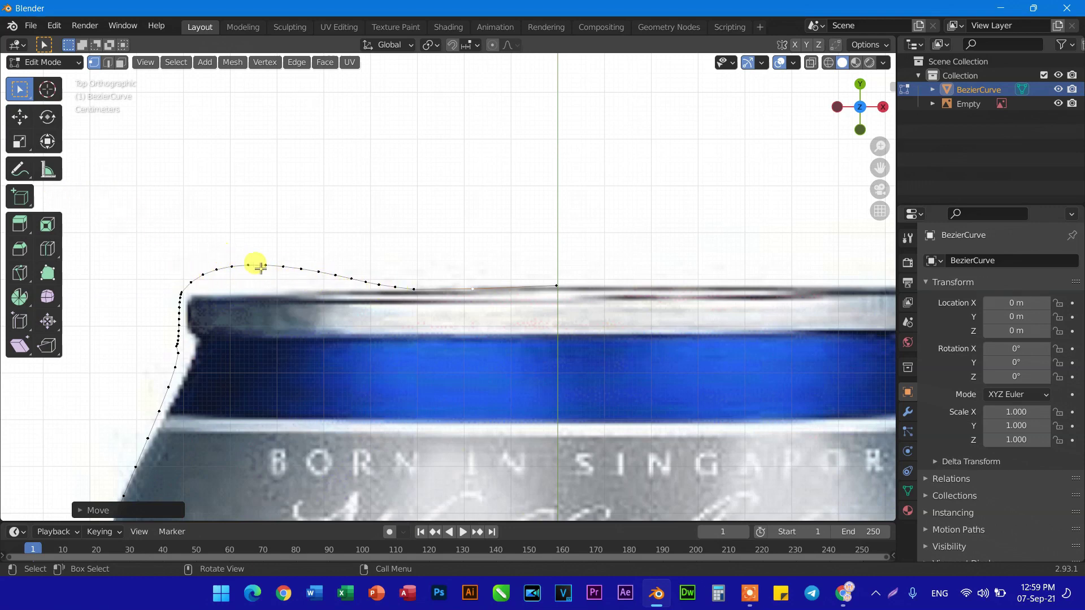
left_click_drag(183, 224, 372, 278)
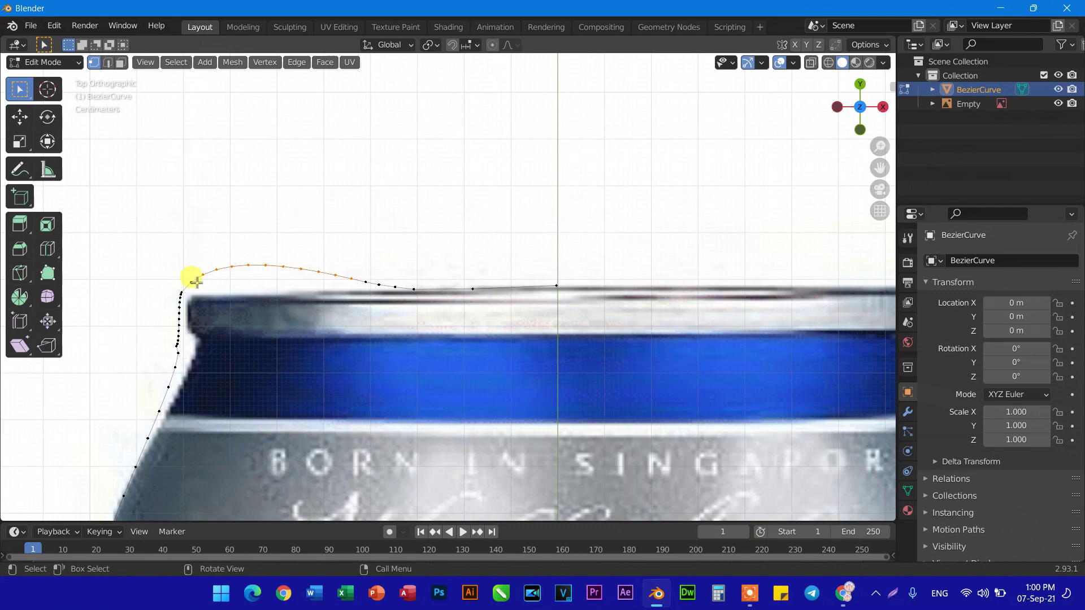
Merge the selected top-shoulder points into a single vertex.
scroll(199, 368, "down", 4)
scroll(241, 258, "up", 5)
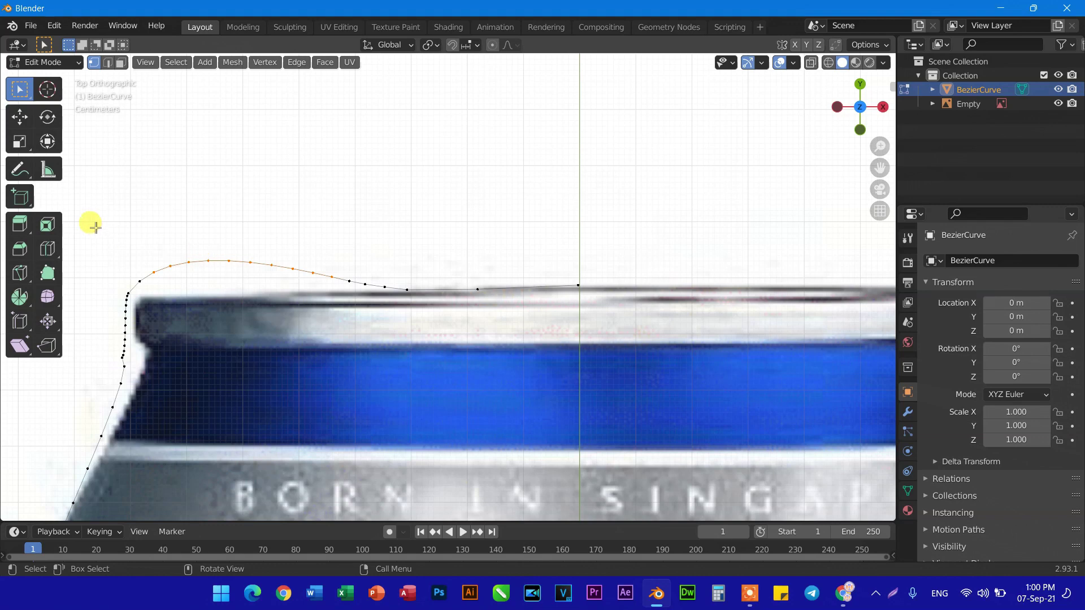
left_click(263, 66)
left_click(225, 65)
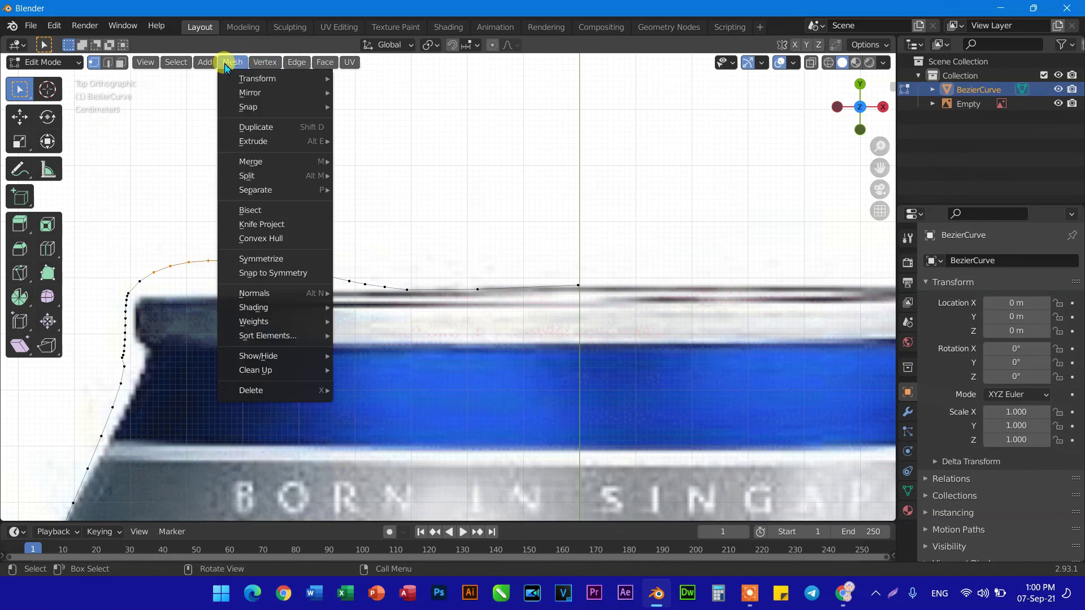
mouse_move(251, 161)
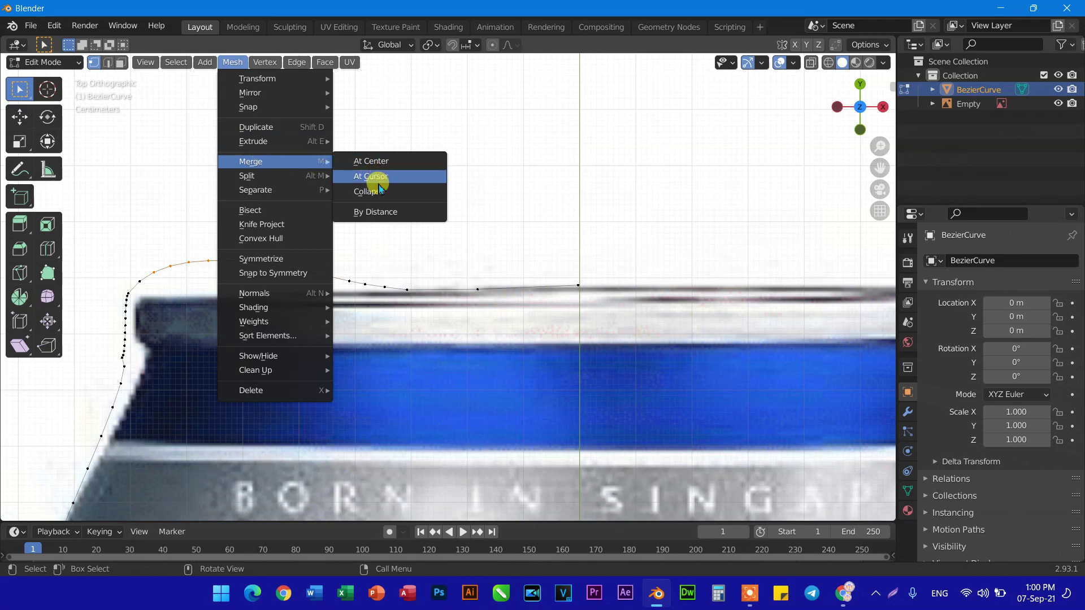
left_click(380, 193)
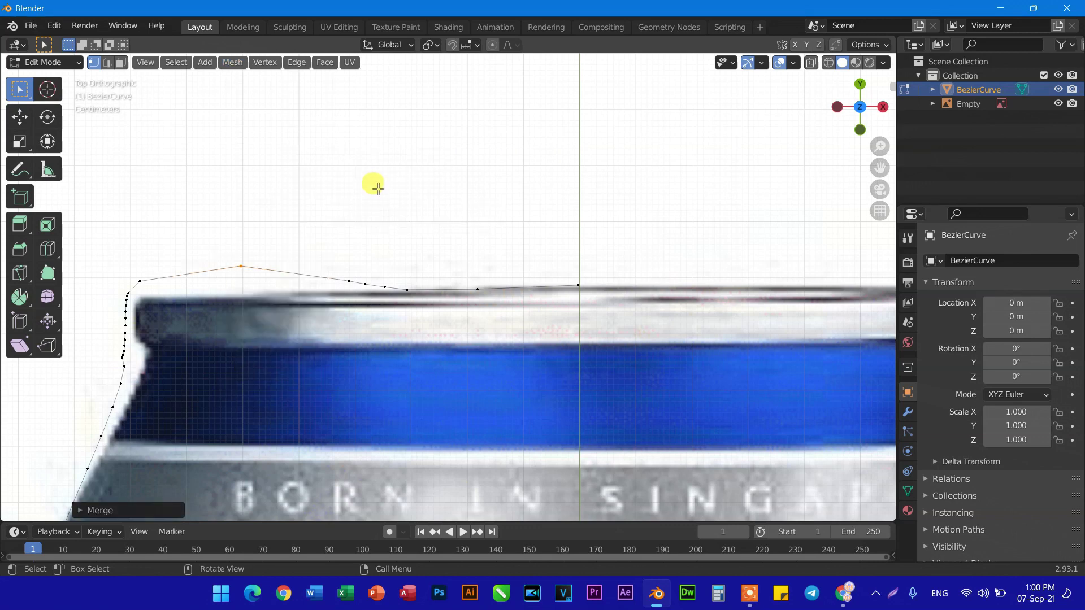
Move the merged point and neighbouring rim points down onto the lid's top edge.
left_click(241, 266)
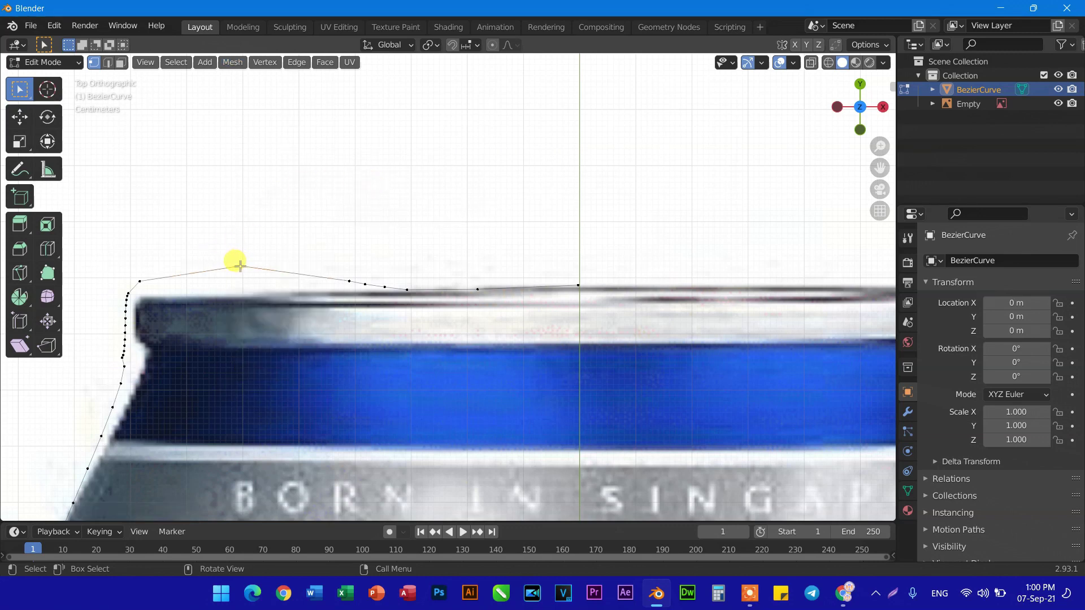
left_click_drag(240, 266, 222, 291)
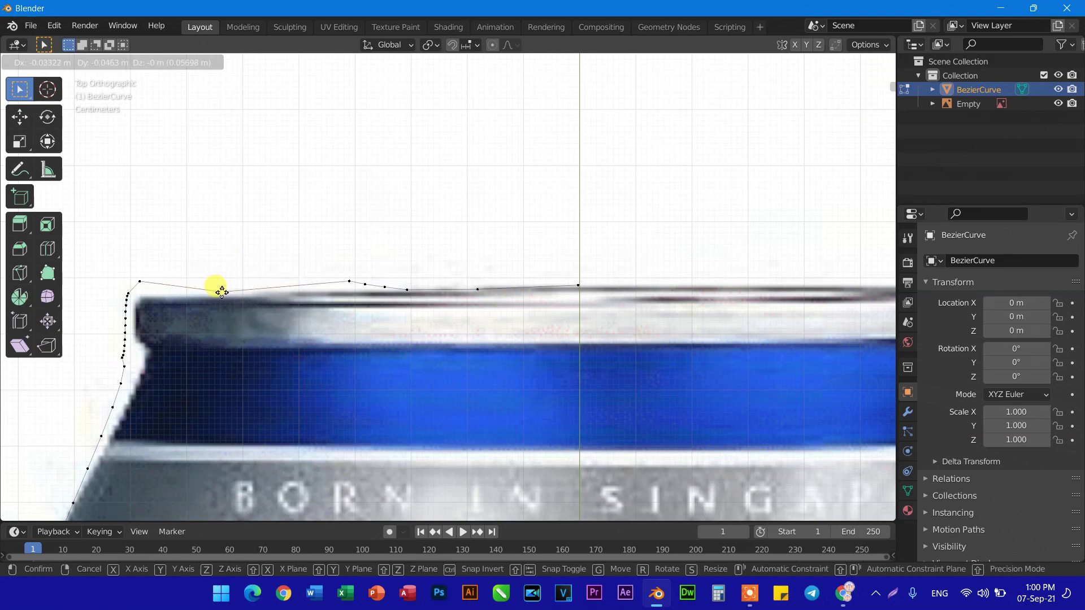
left_click_drag(221, 293, 220, 292)
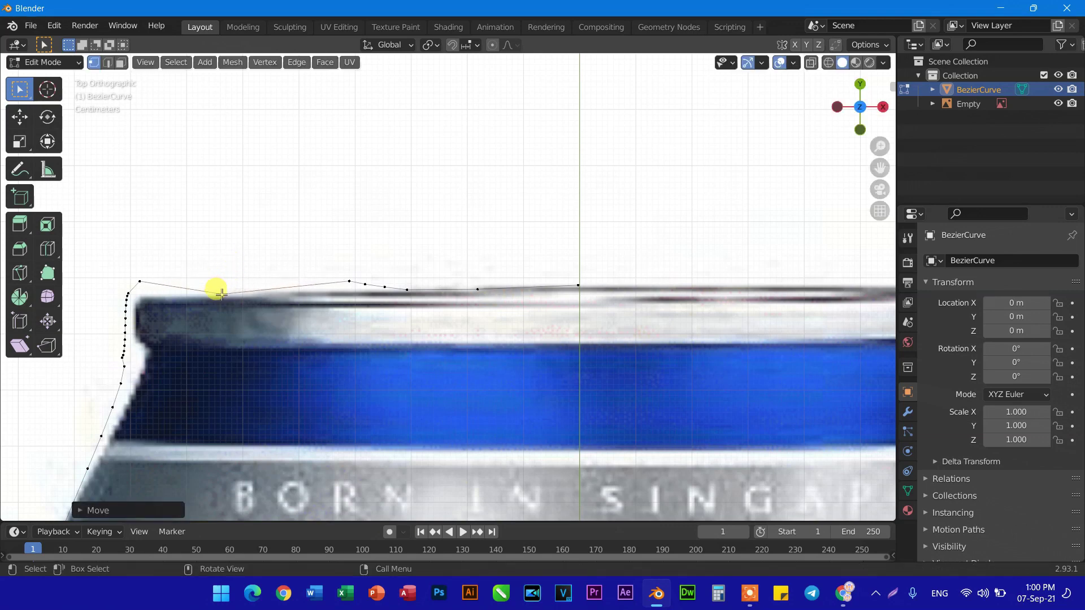
left_click(349, 281)
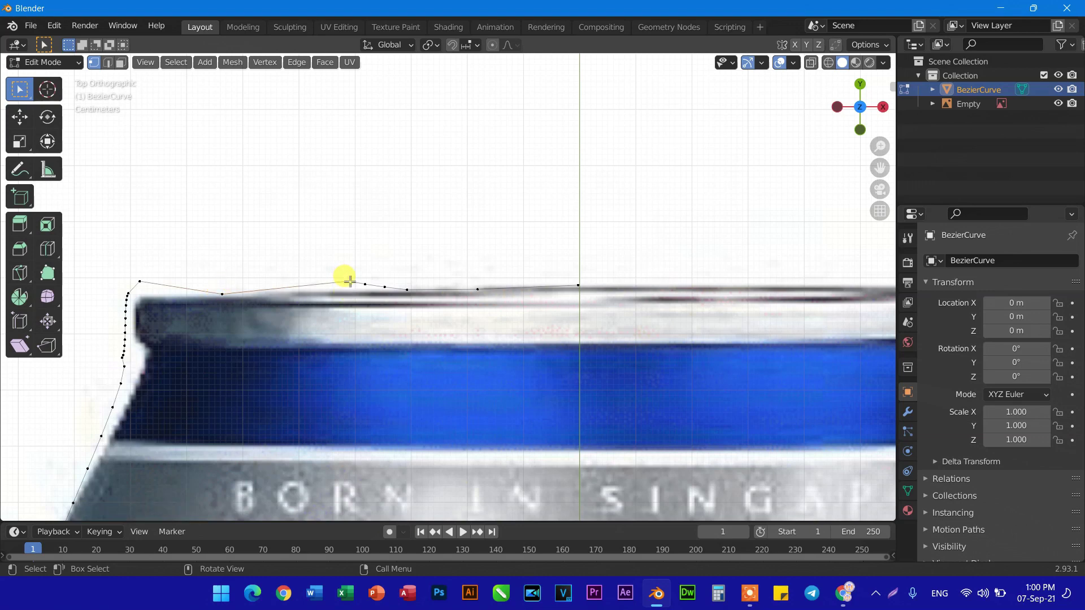
left_click_drag(353, 280, 312, 287)
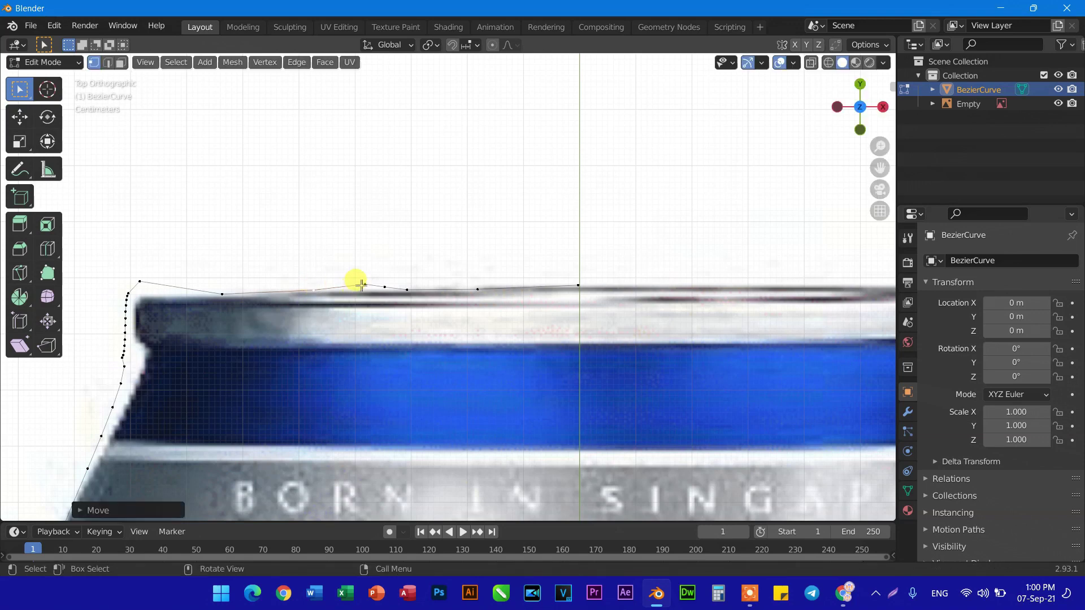
left_click(365, 283)
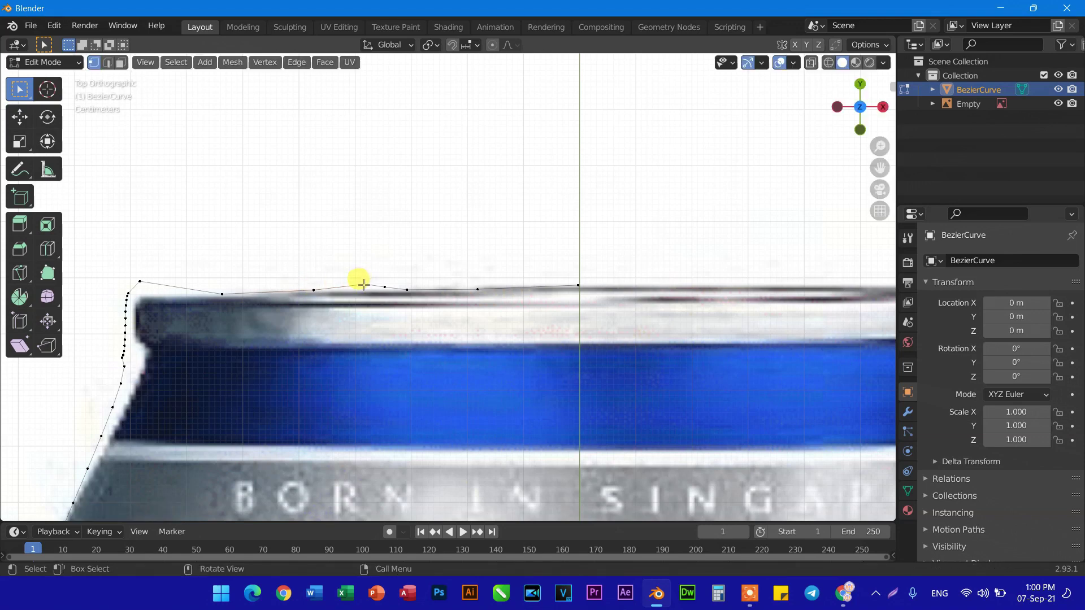
key("g")
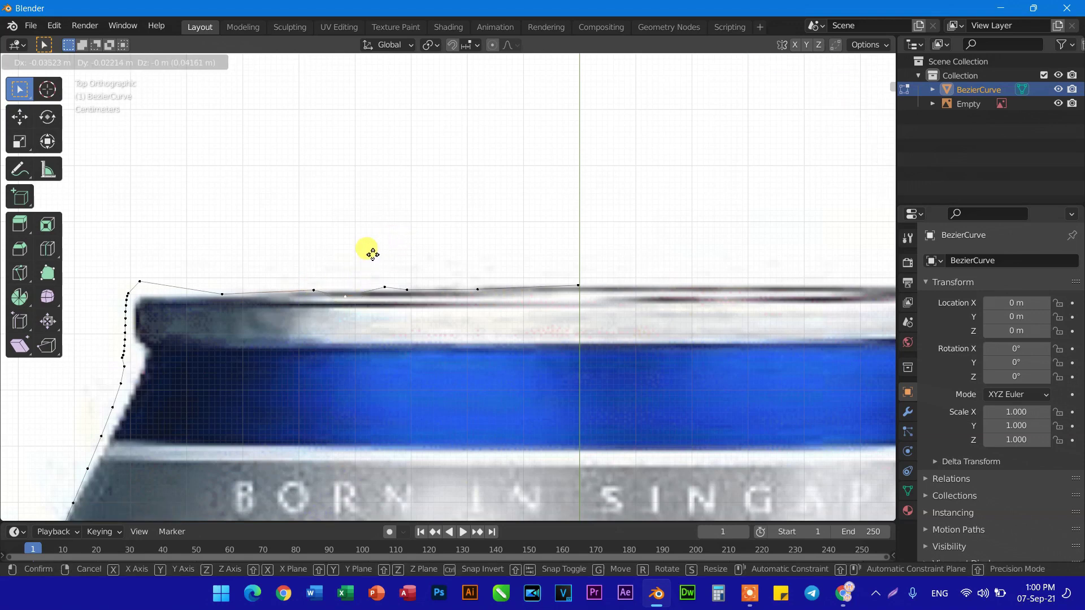
left_click(382, 245)
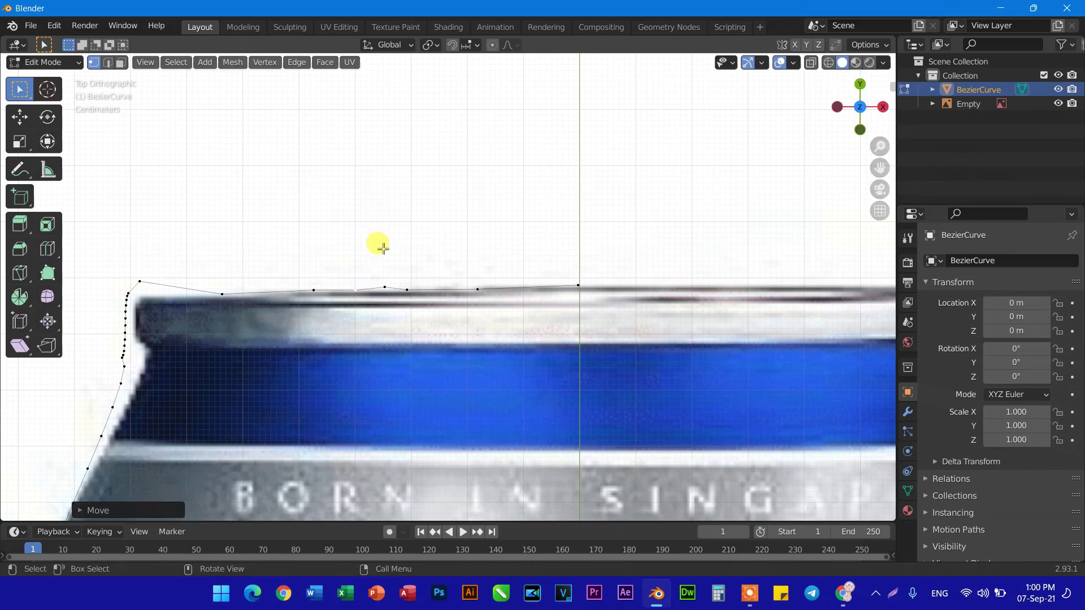
Merge a second rim cluster, move the top-left corner point onto the rim corner.
left_click_drag(317, 233, 439, 293)
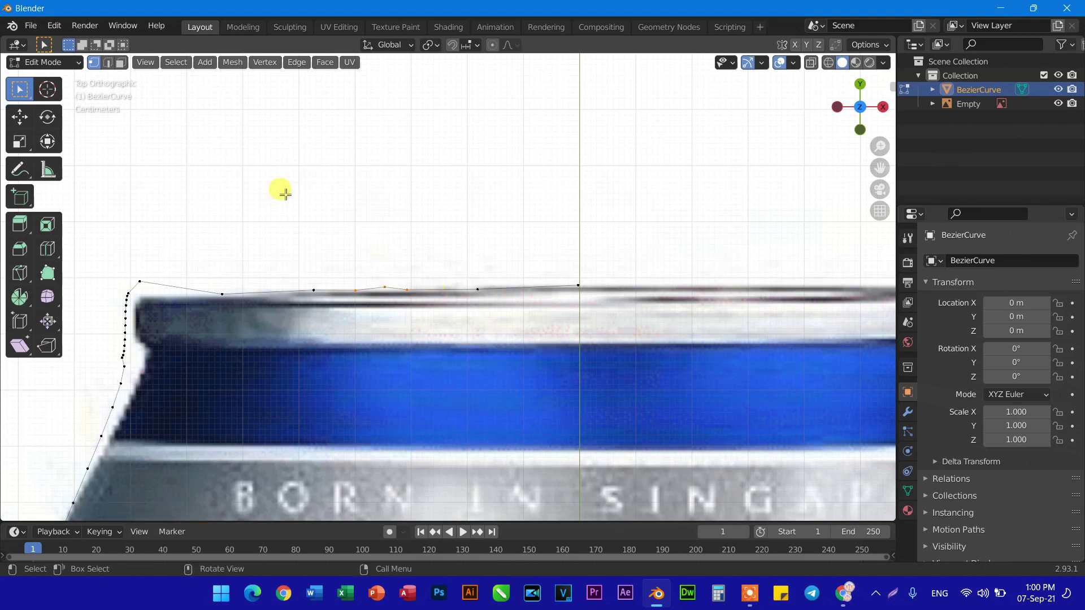
left_click(226, 64)
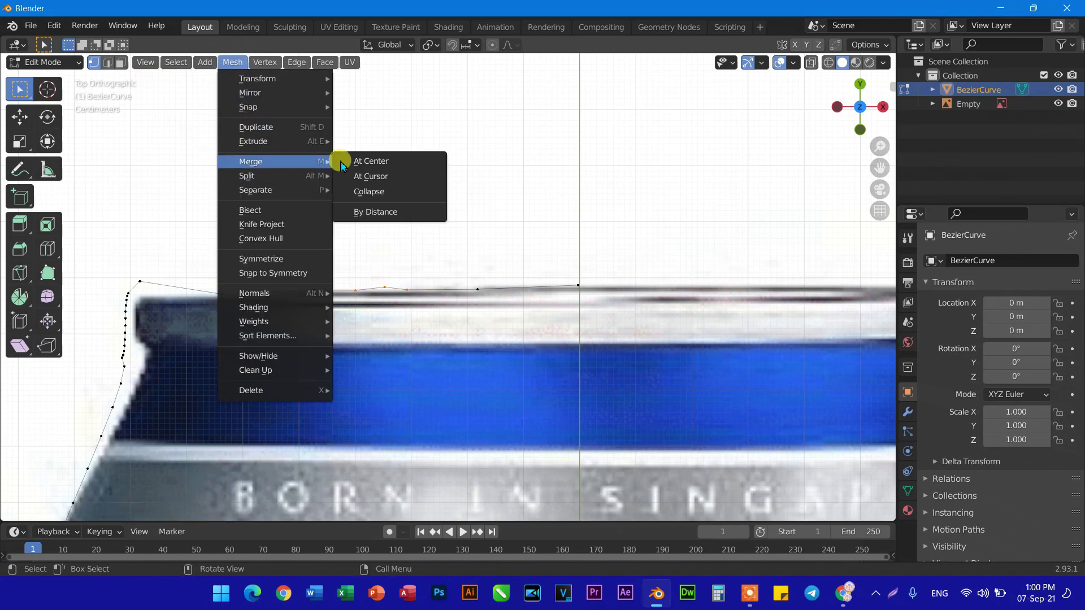
left_click(376, 192)
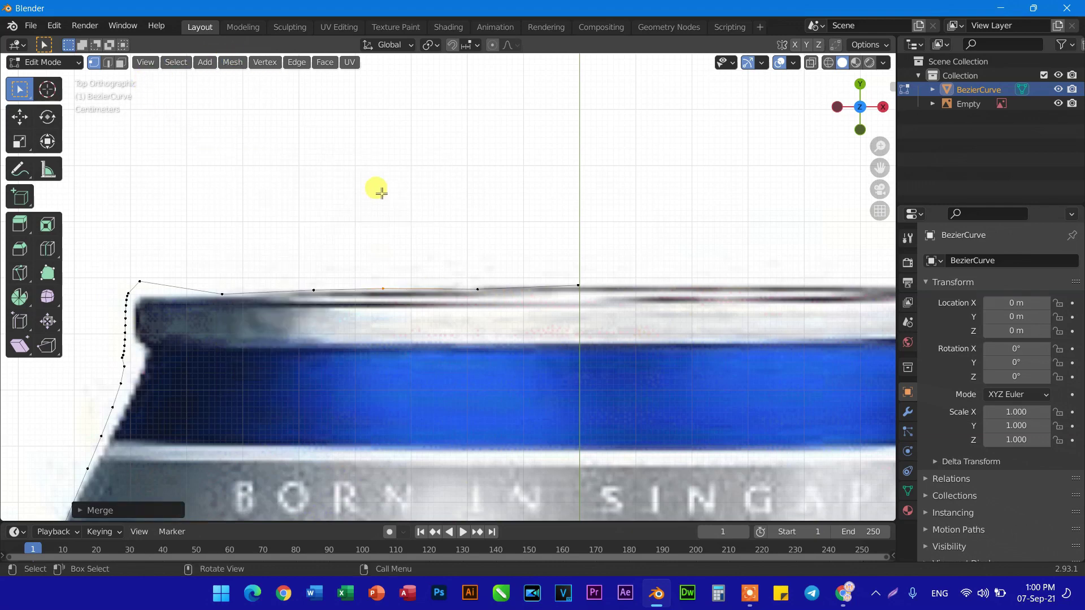
left_click(140, 282)
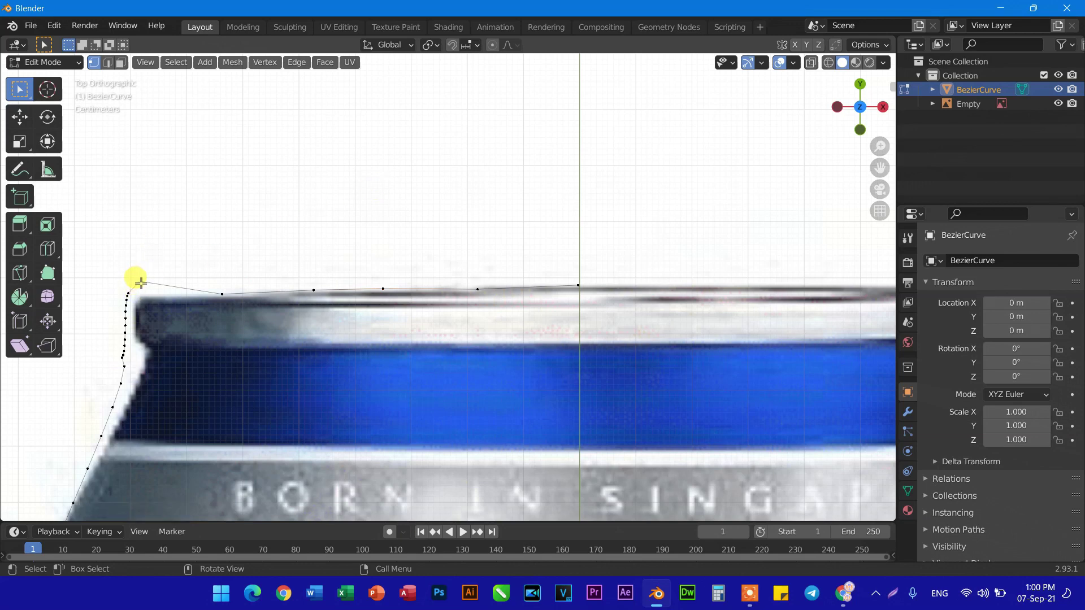
left_click_drag(141, 282, 138, 294)
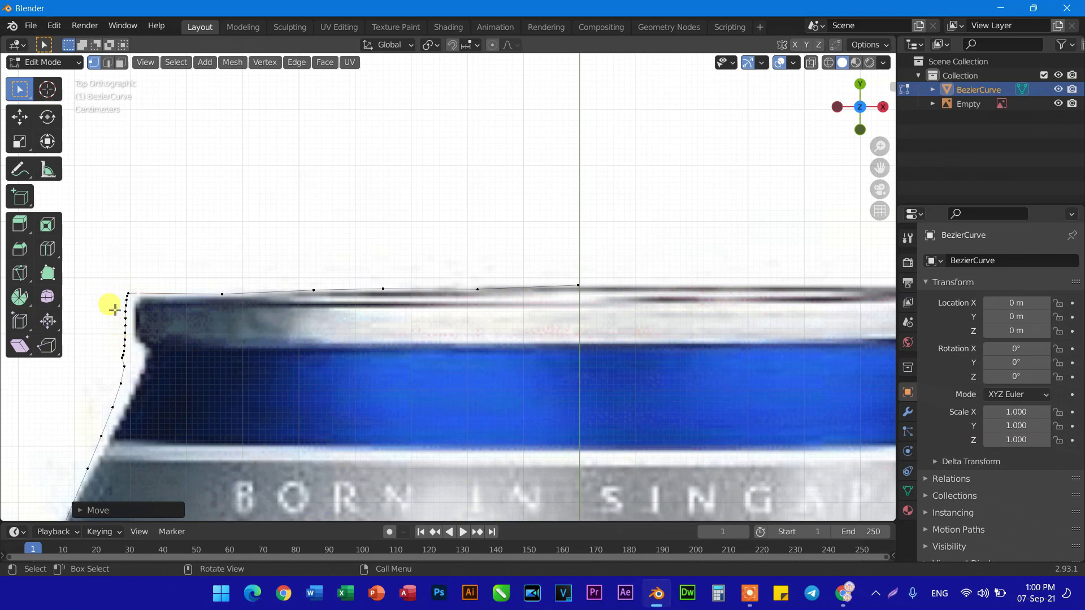
left_click_drag(94, 269, 128, 355)
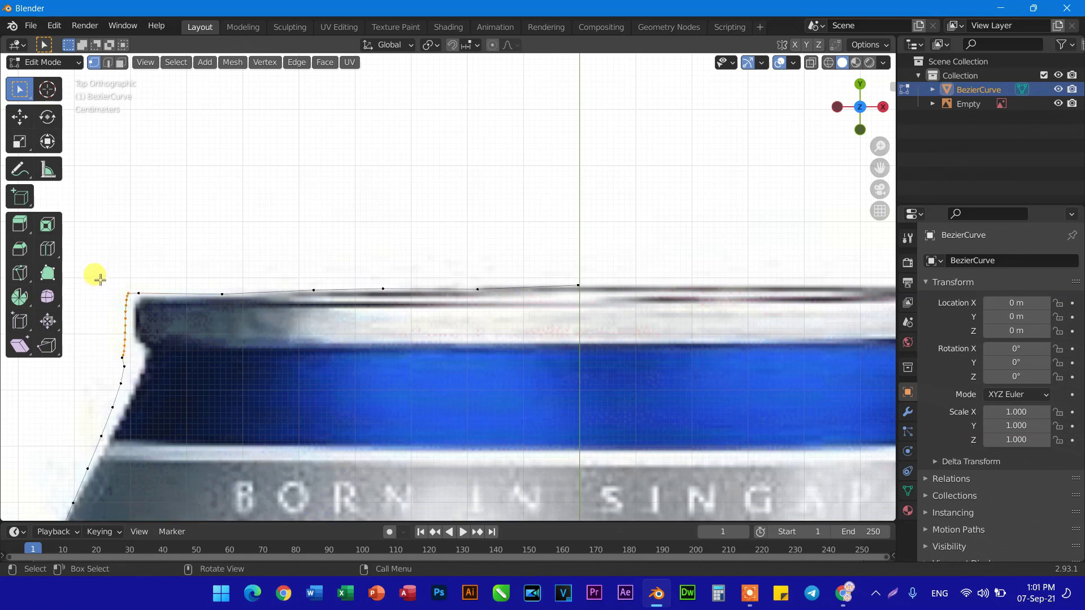
Merge the left-side cluster into one point and move a left-edge point onto the outline.
left_click(231, 63)
mouse_move(251, 162)
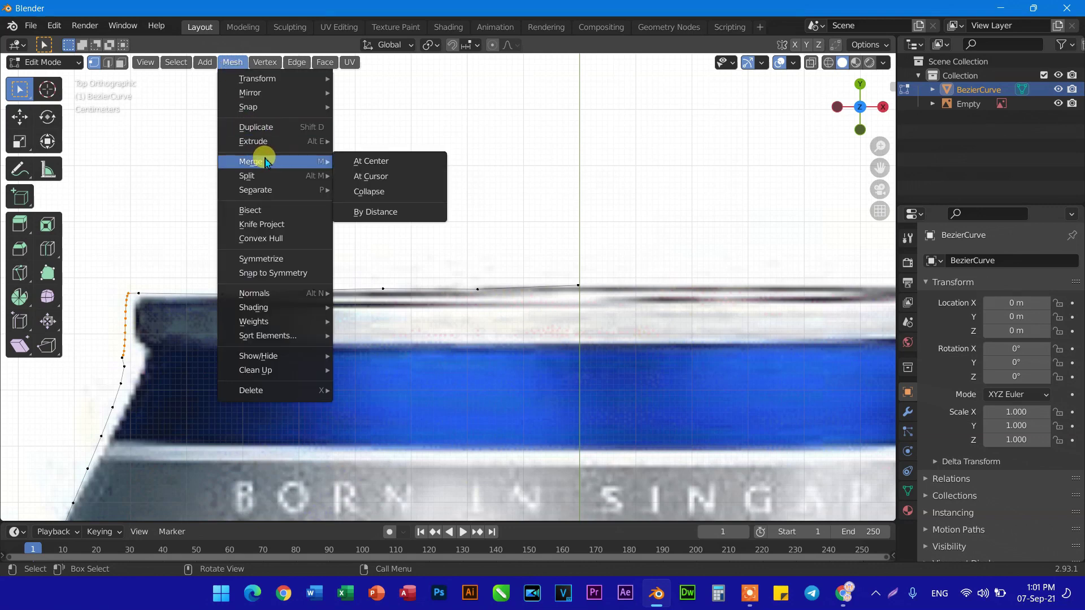
left_click(373, 185)
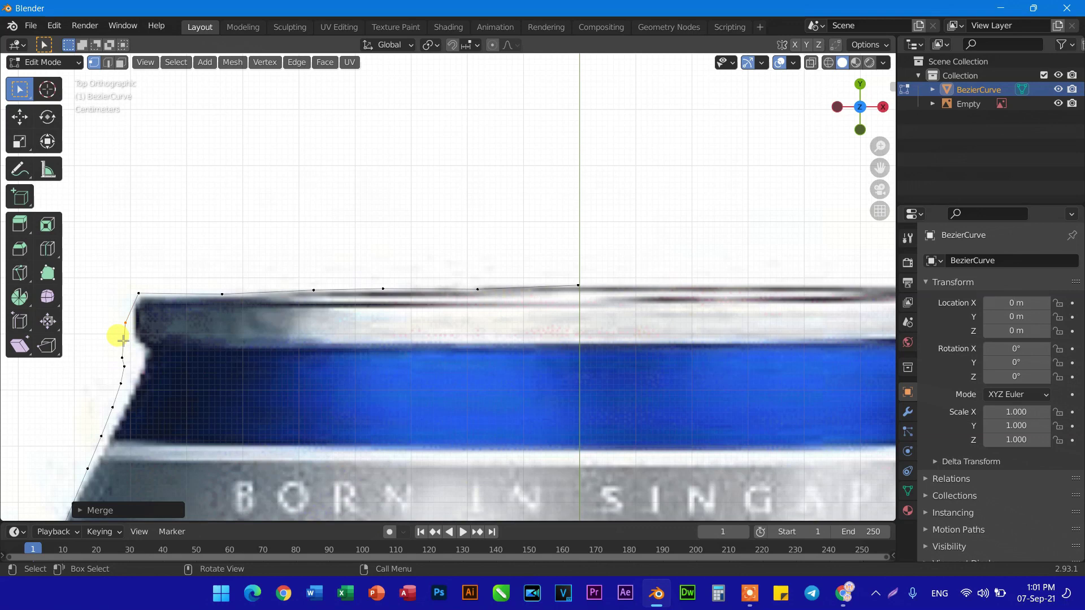
left_click(126, 339)
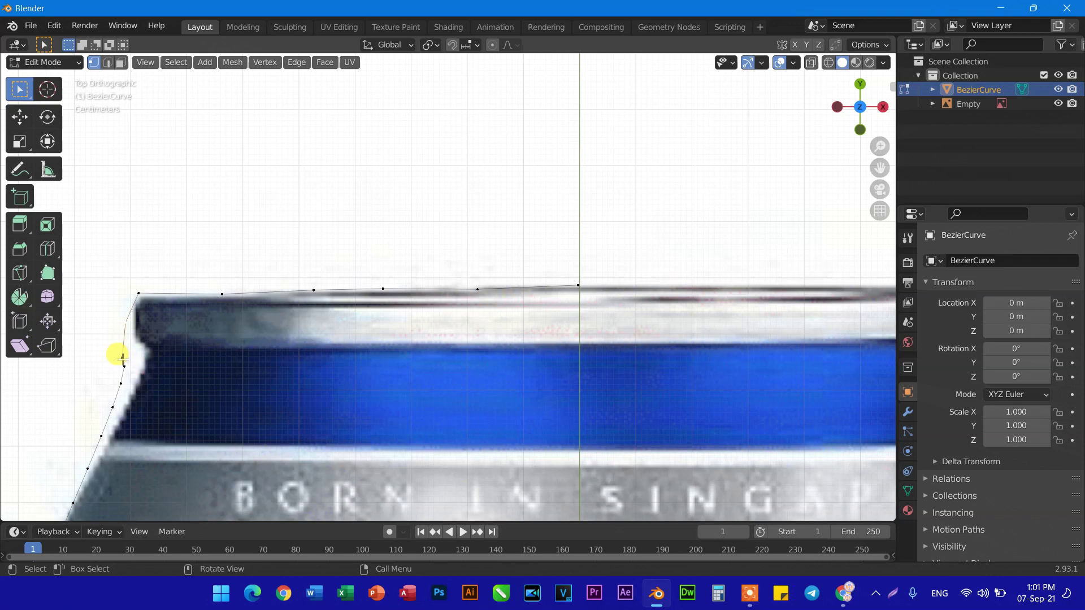
left_click(124, 356)
key("g")
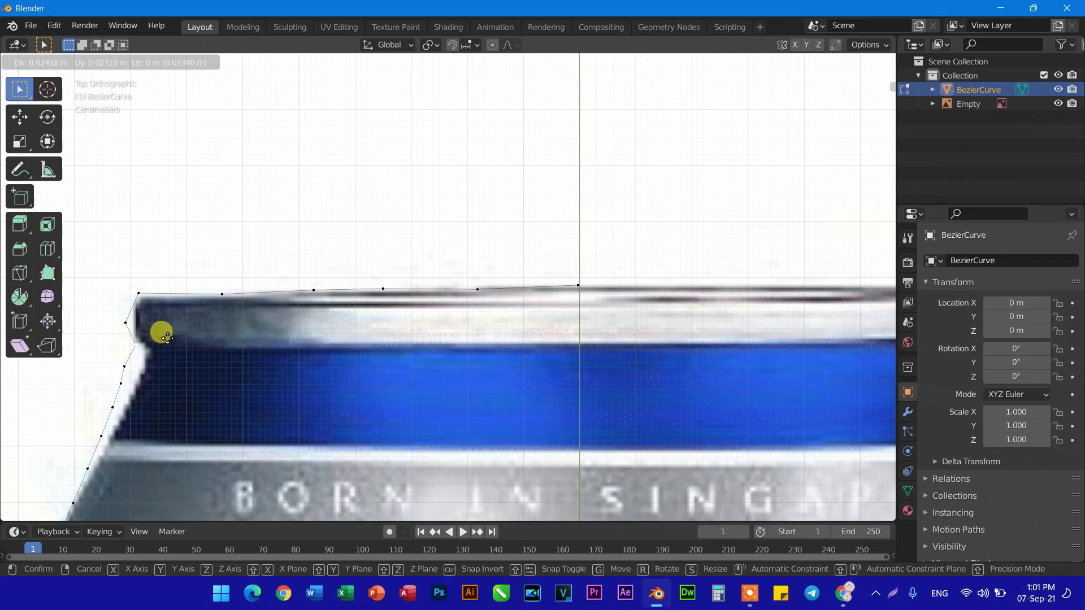
left_click(165, 337)
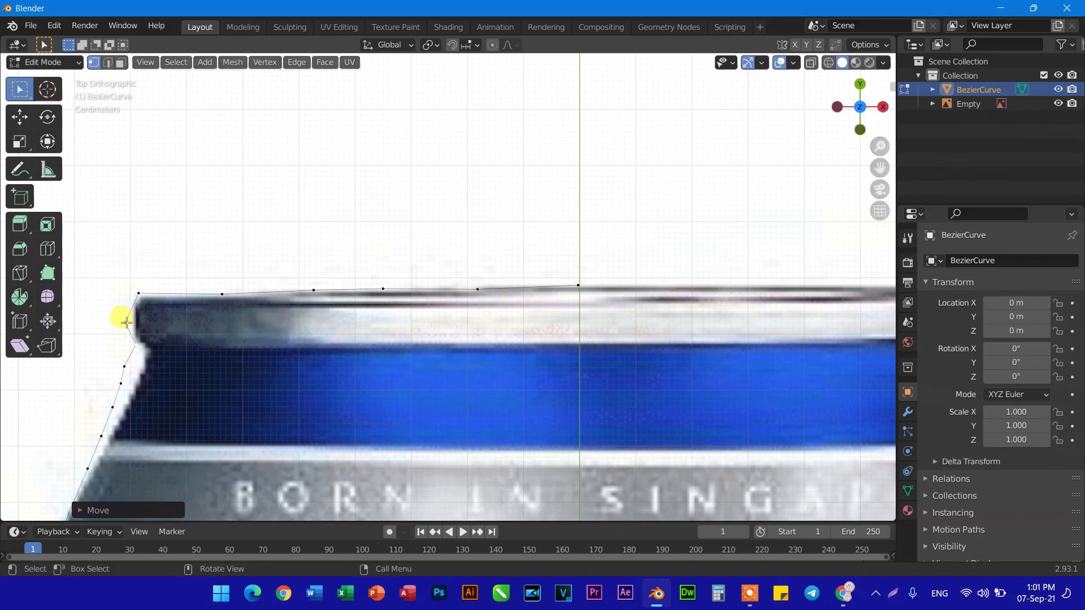
Move the next two left-edge points onto the rim's lower corner and the can's side.
left_click(126, 322)
key("g")
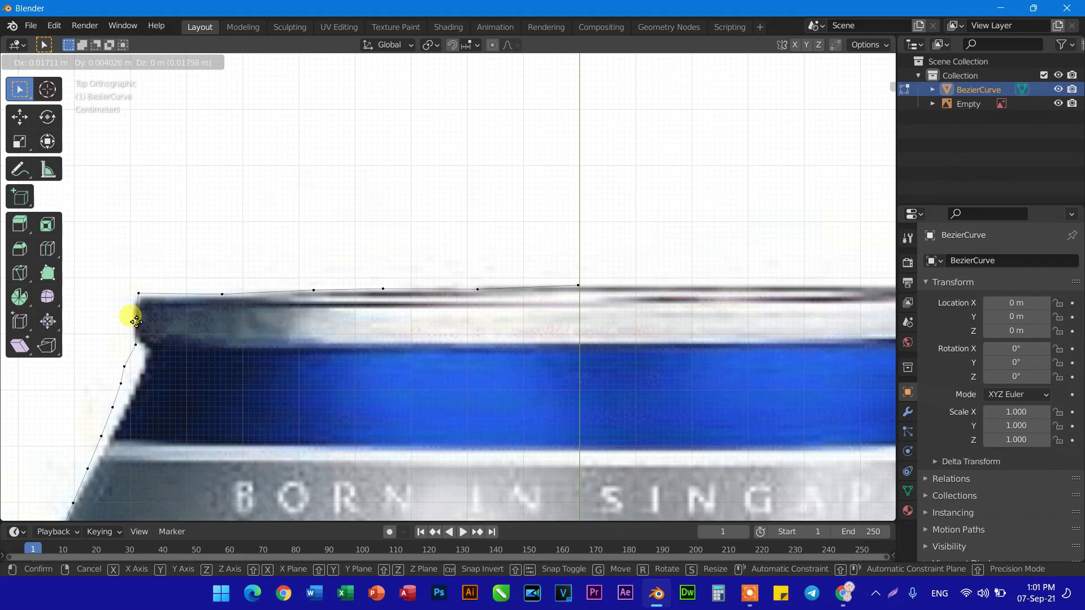
left_click(130, 314)
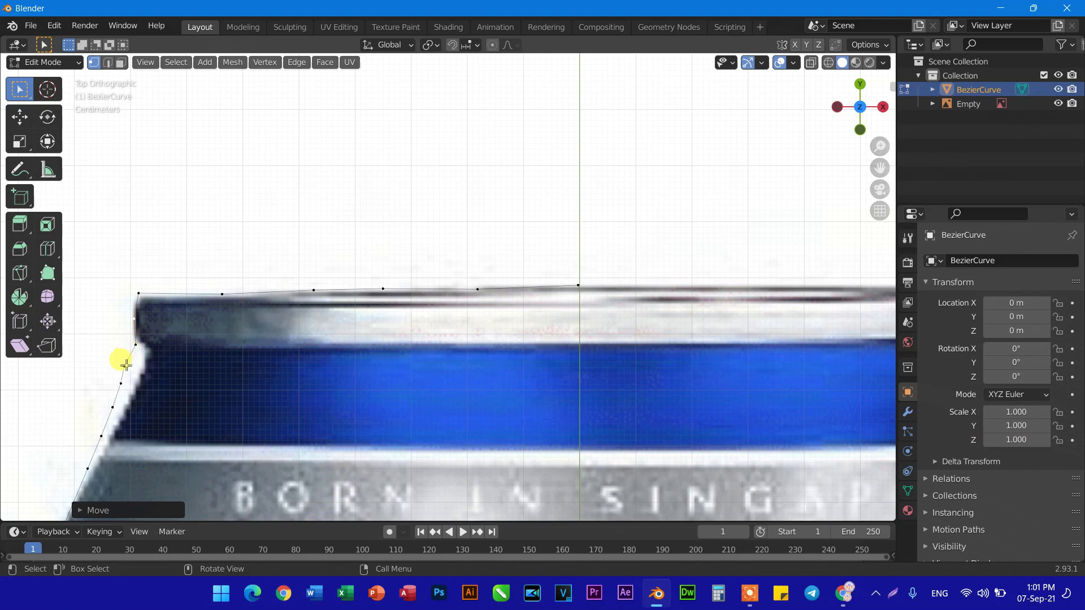
left_click(125, 365)
key("g")
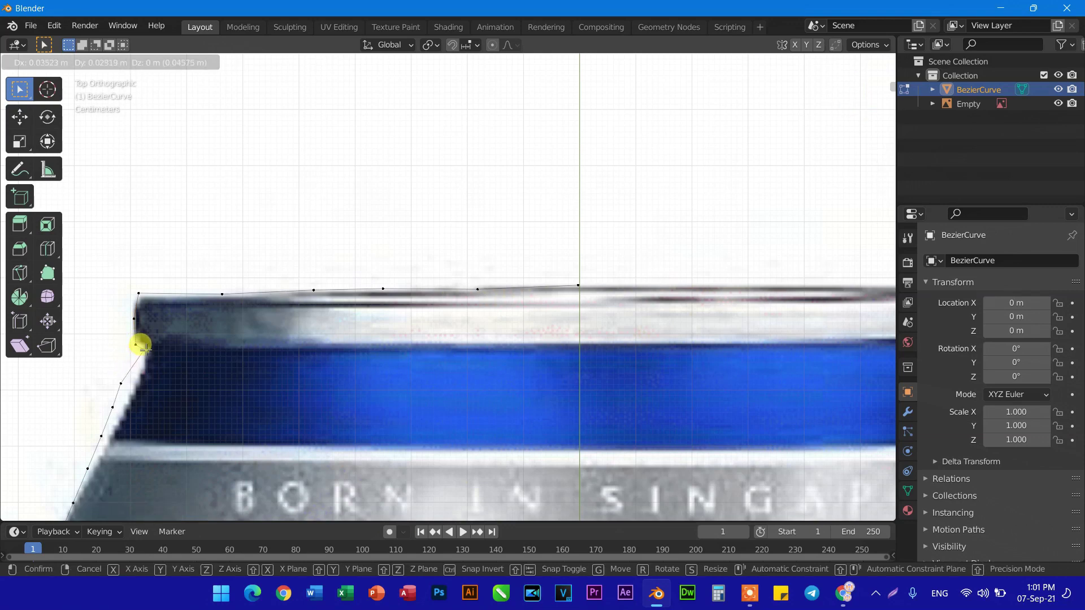
left_click(142, 349)
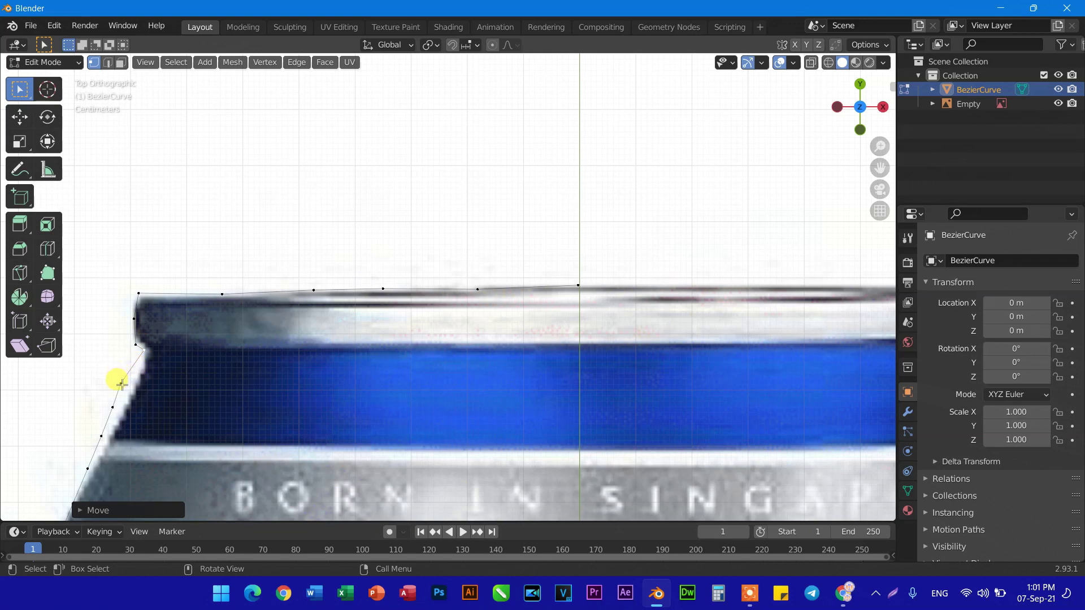
Move two more points further down the side onto the can's tapered edge.
left_click(118, 383)
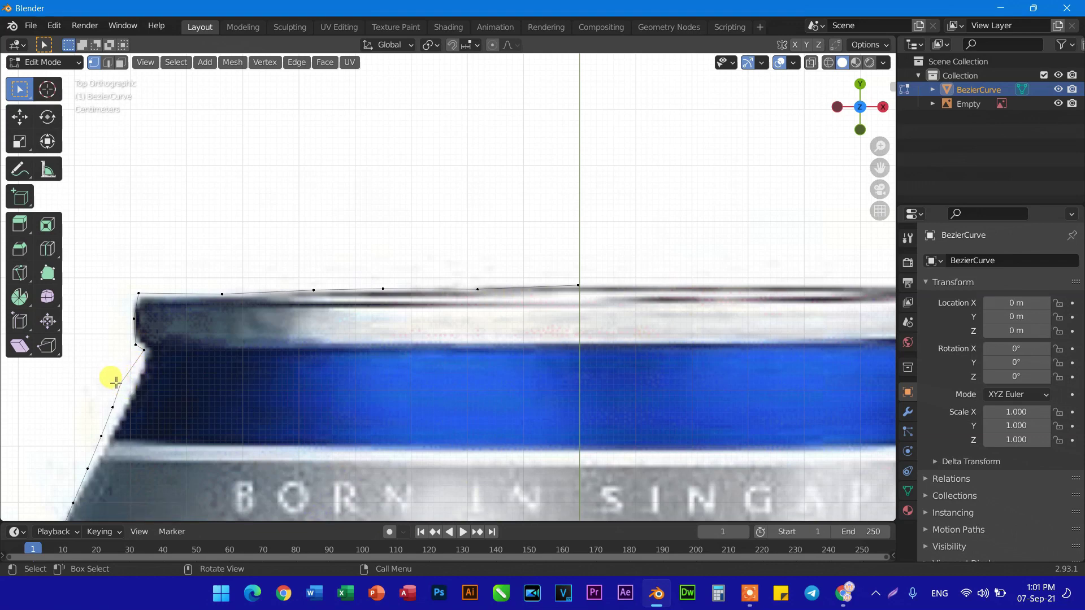
key("g")
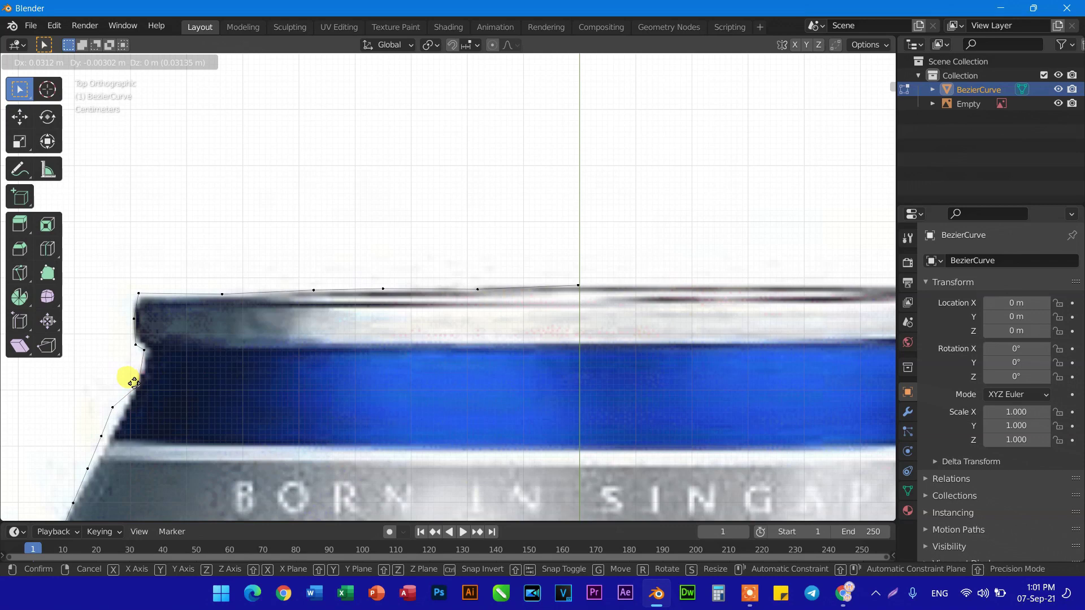
left_click(138, 385)
left_click(116, 419)
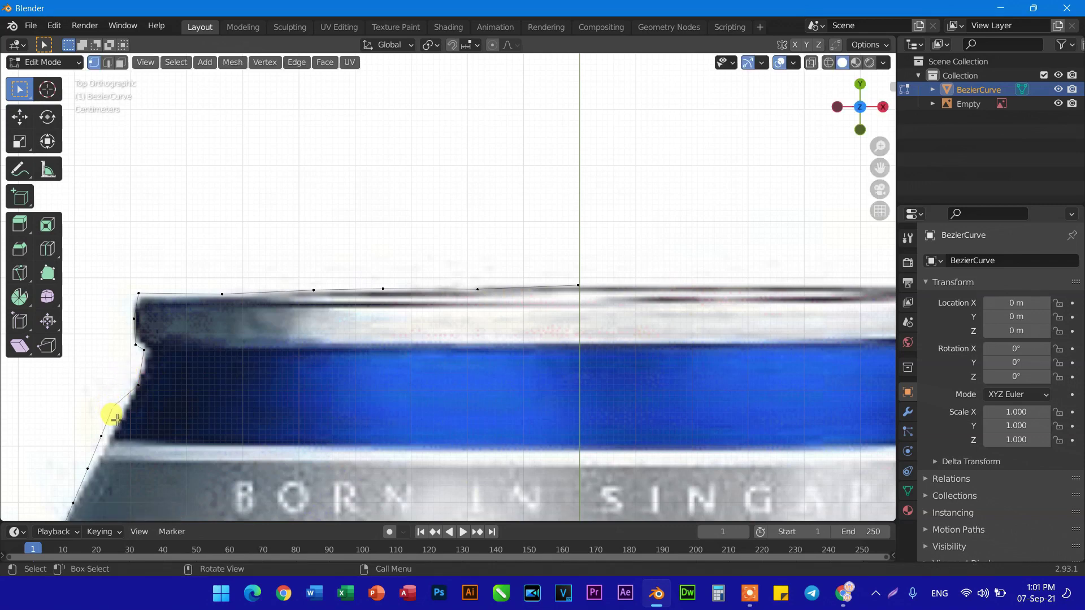
key("g")
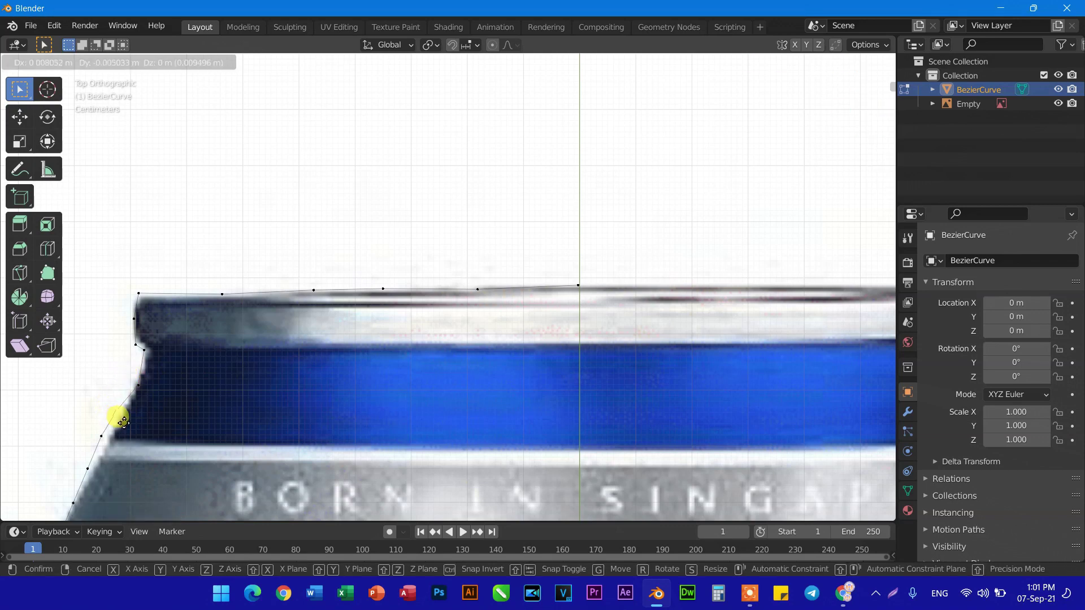
left_click(125, 428)
scroll(113, 446, "down", 3)
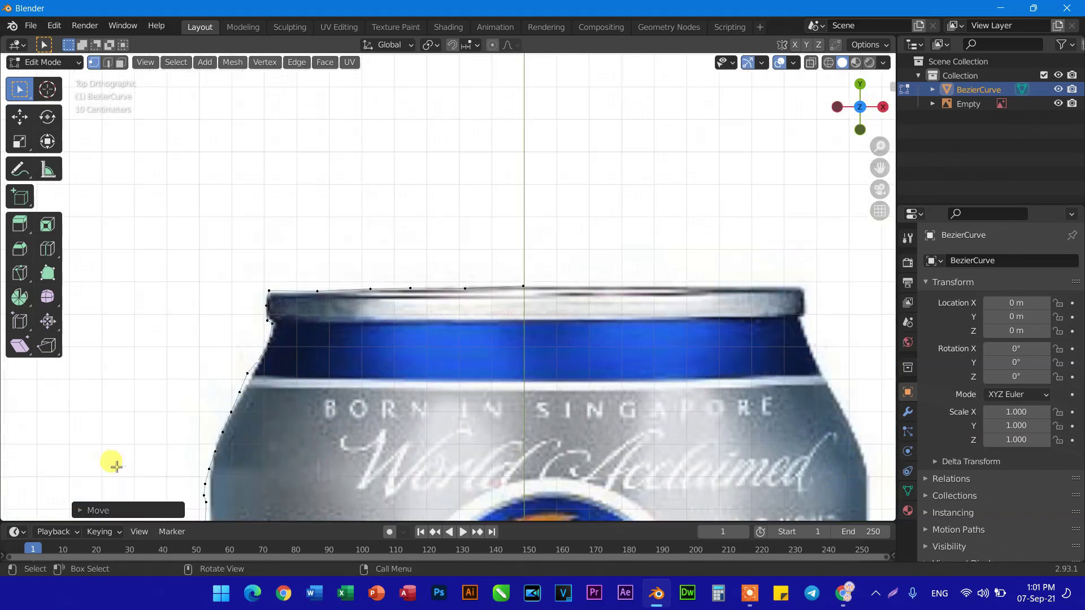
Move two points on the can's left shoulder onto the reference outline.
left_click(245, 372)
key("g")
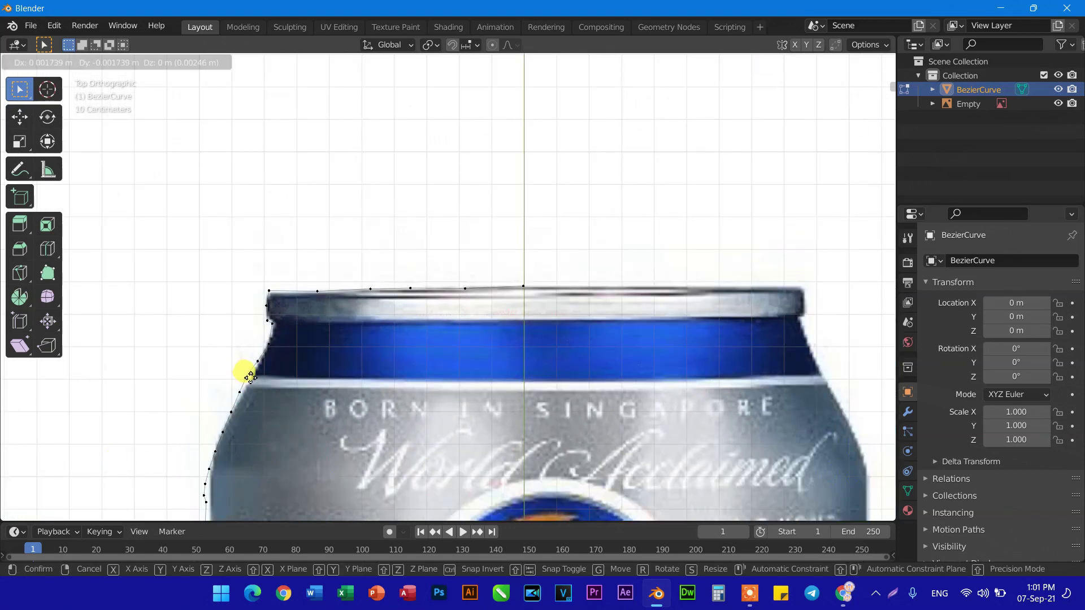
left_click(247, 374)
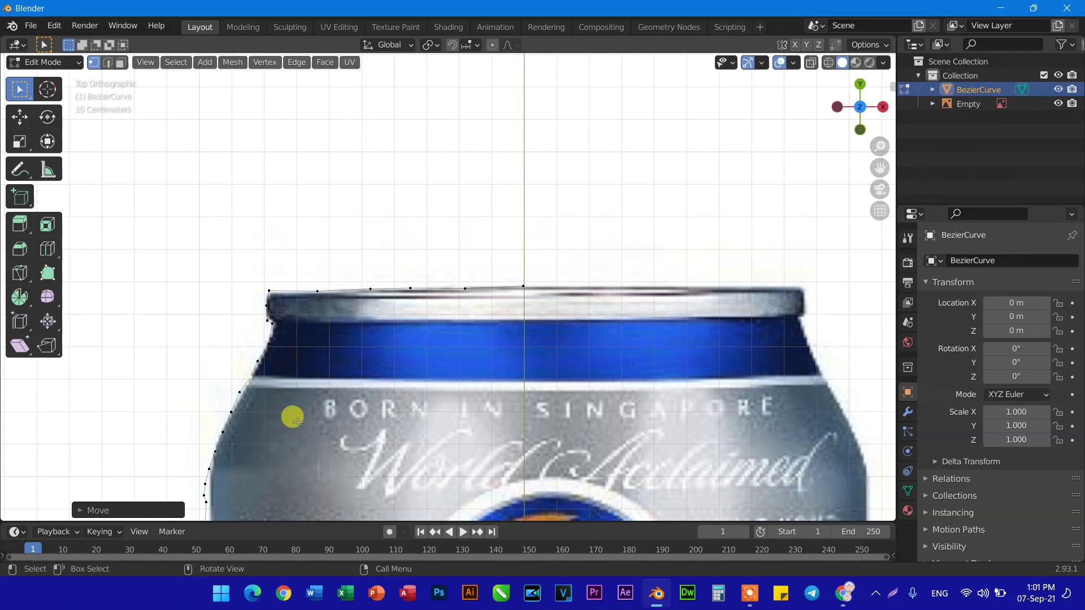
mouse_move(293, 417)
middle_mouse_down("shift")
mouse_move(298, 375)
mouse_move(395, 213)
mouse_move(395, 175)
middle_mouse_up("shift")
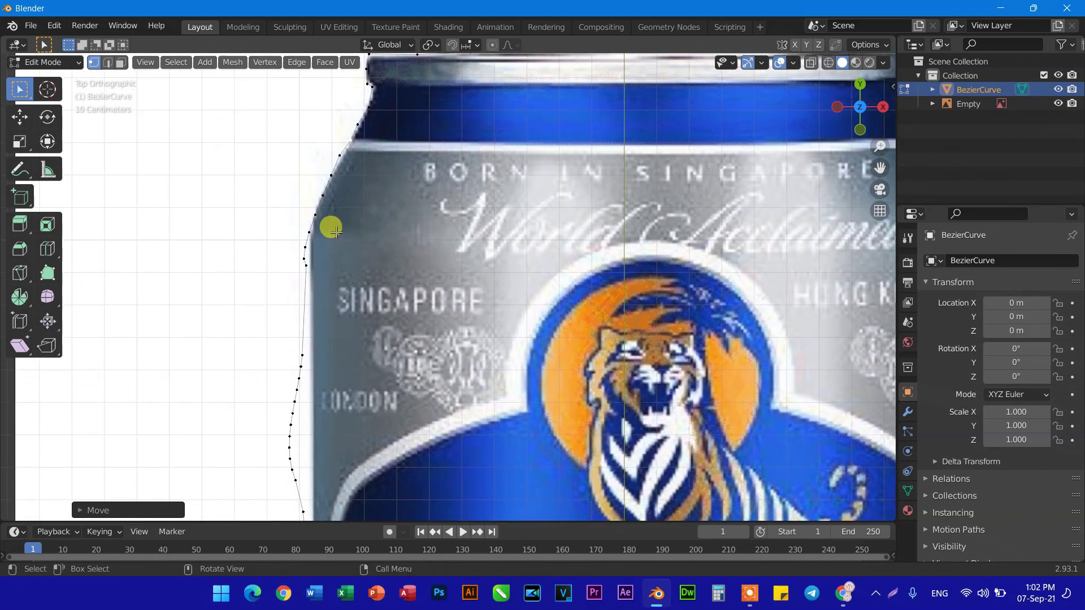
left_click(305, 248)
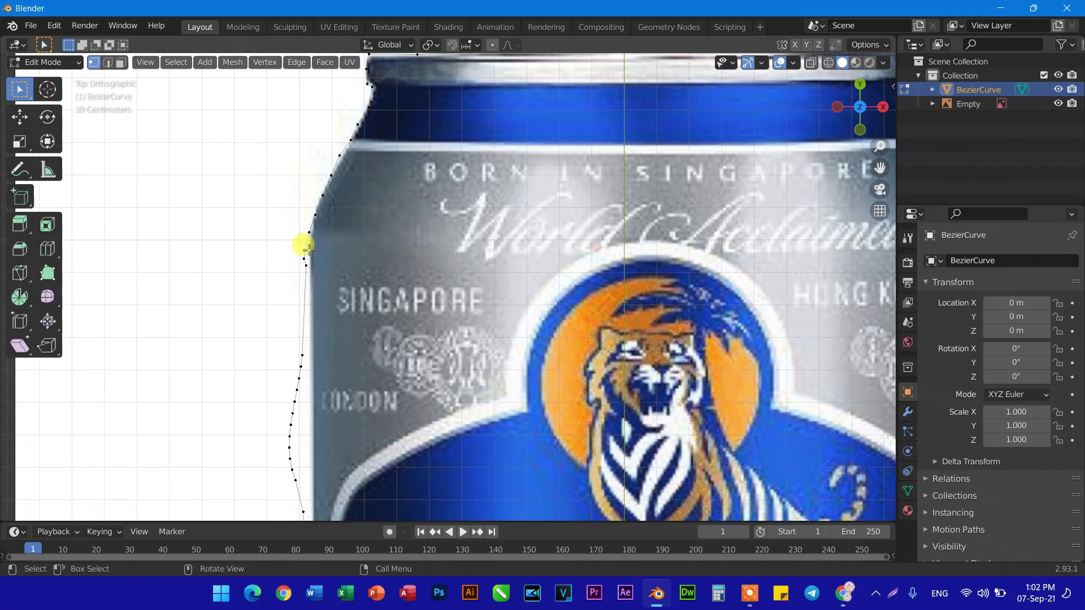
left_click_drag(311, 249, 313, 252)
Zoom out and begin box-selecting the points along the can's left side.
scroll(332, 316, "down", 5)
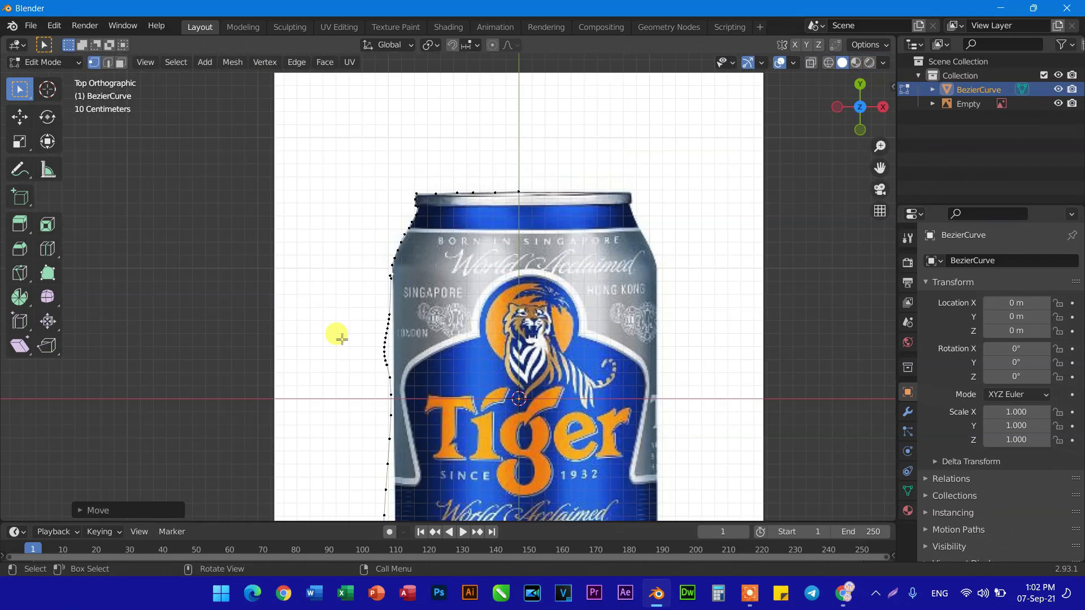
scroll(406, 333, "down", 2)
scroll(395, 356, "down", 1)
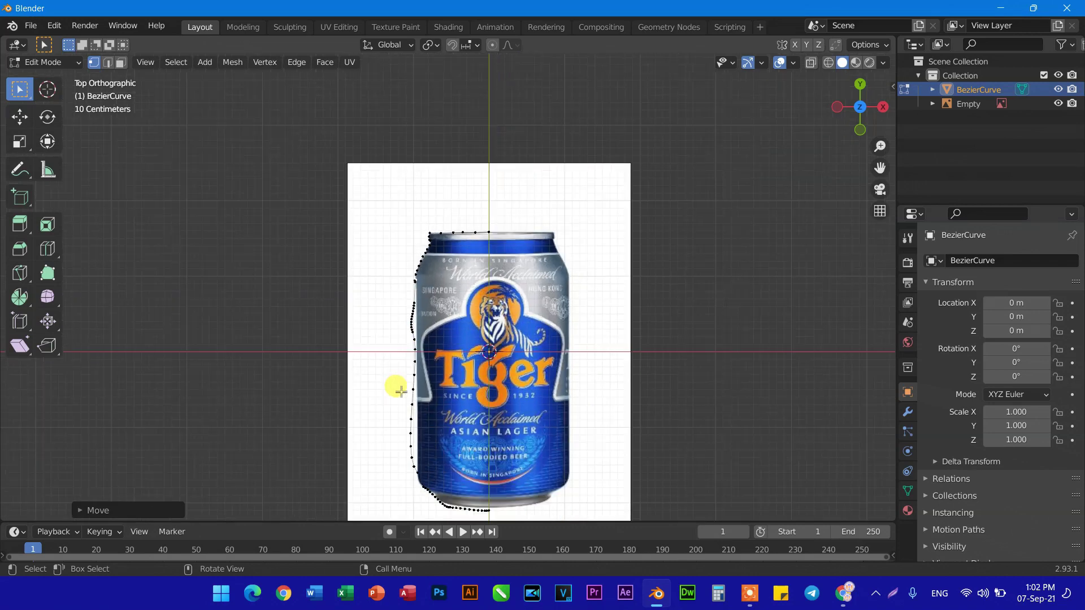
scroll(392, 382, "down", 1)
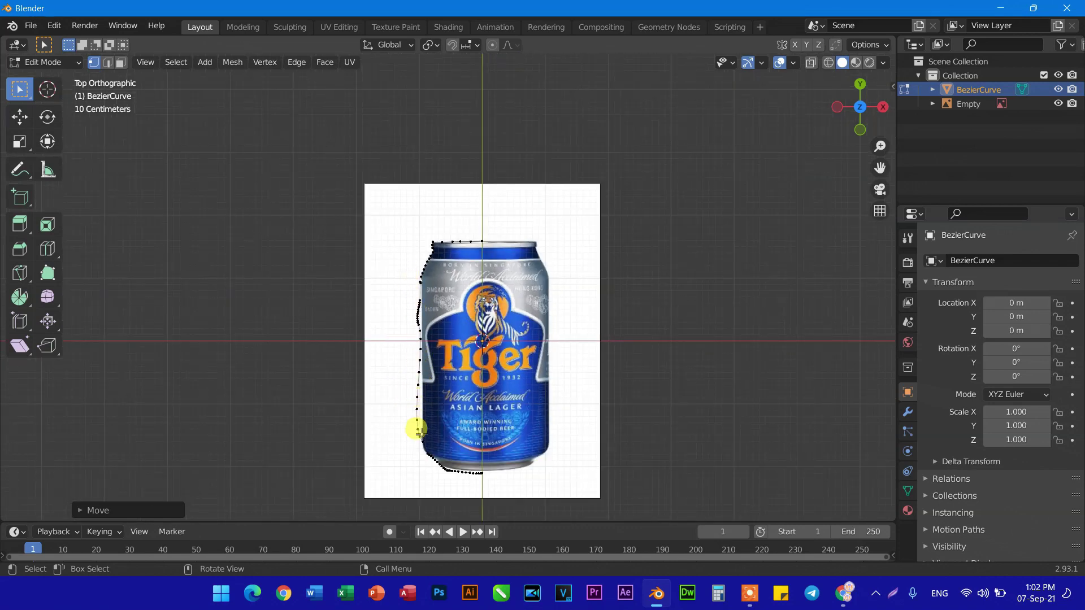
scroll(421, 452, "up", 1)
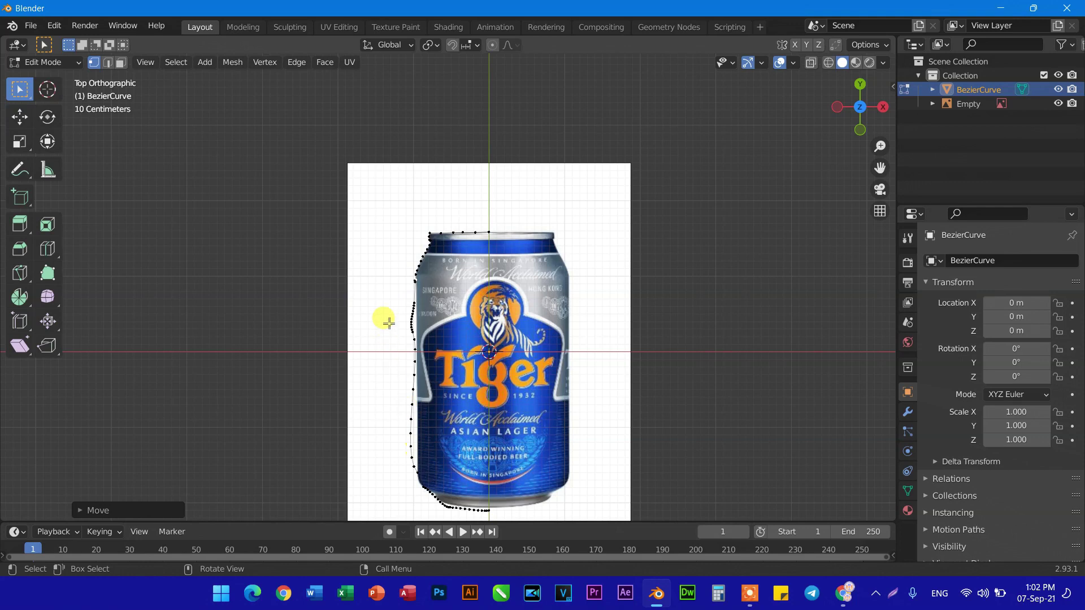
left_click_drag(390, 289, 430, 464)
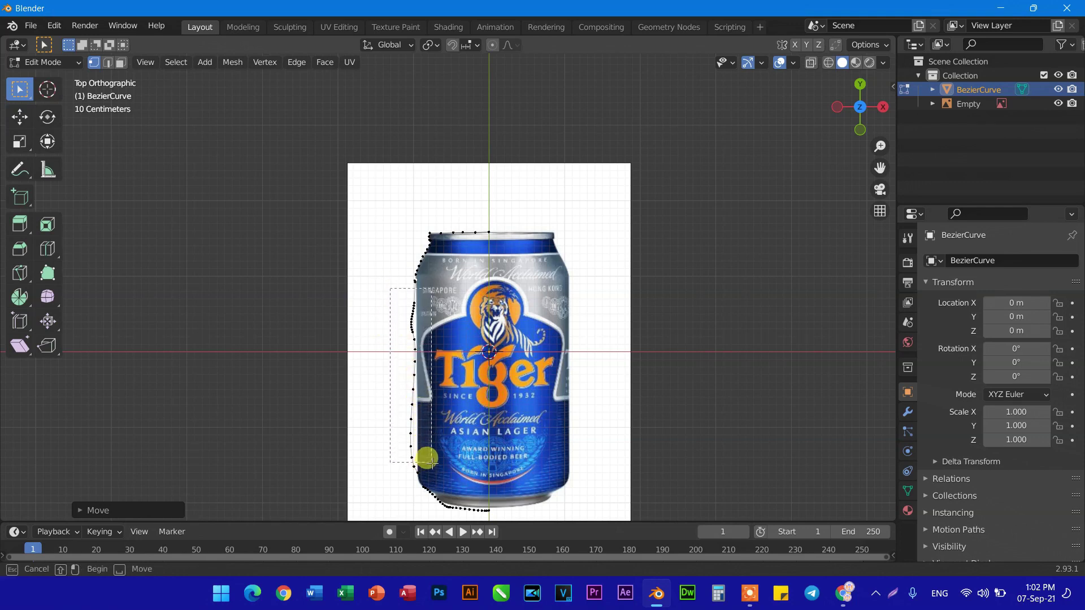
Collapse the points along the can's straight left side into one.
left_click_drag(428, 460, 427, 458)
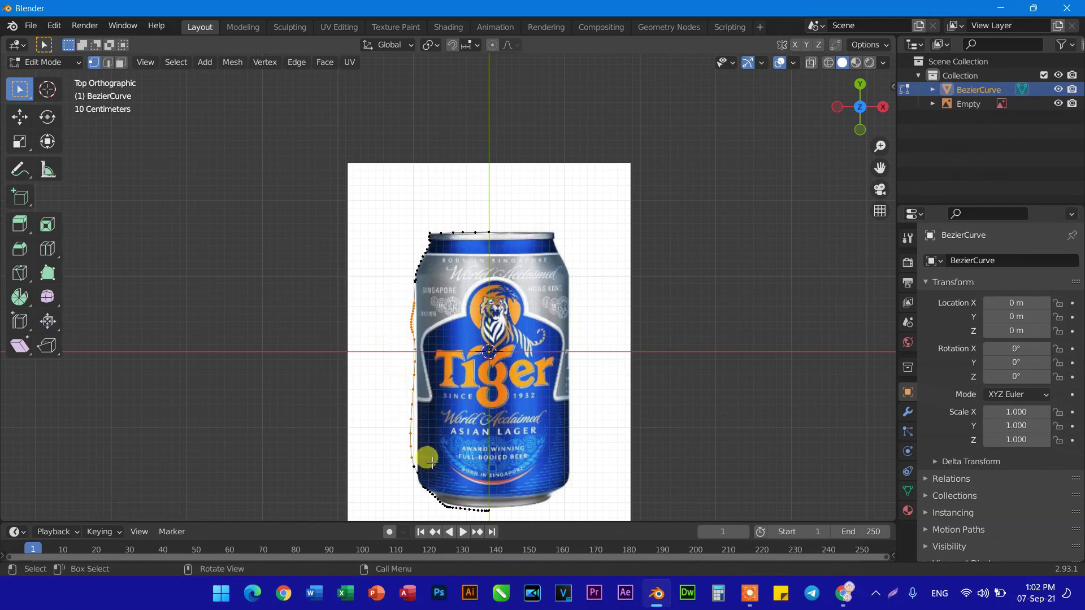
left_click(233, 62)
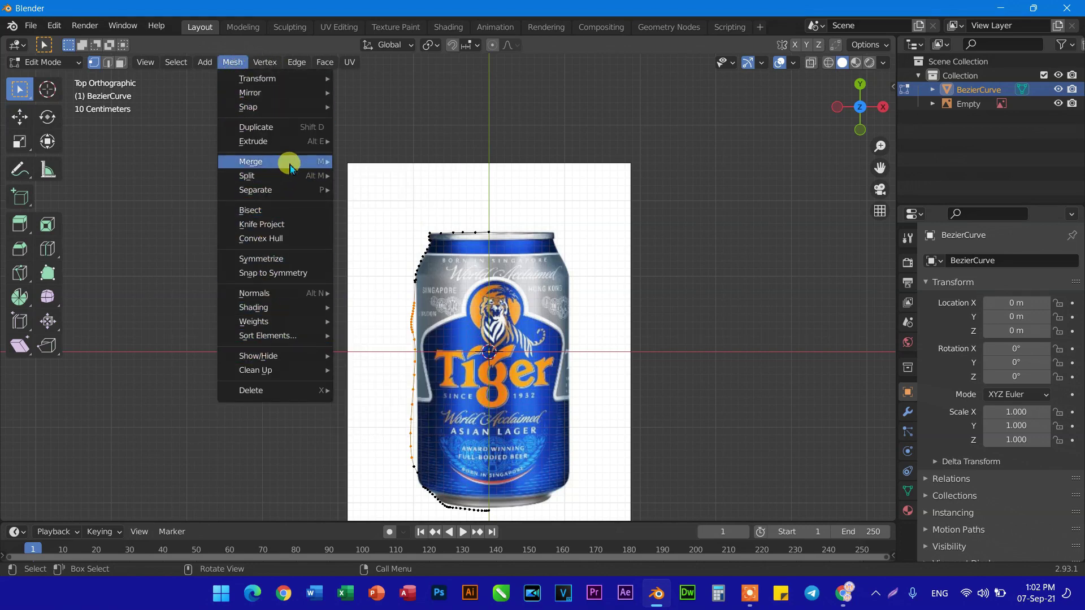
mouse_move(250, 161)
left_click(394, 188)
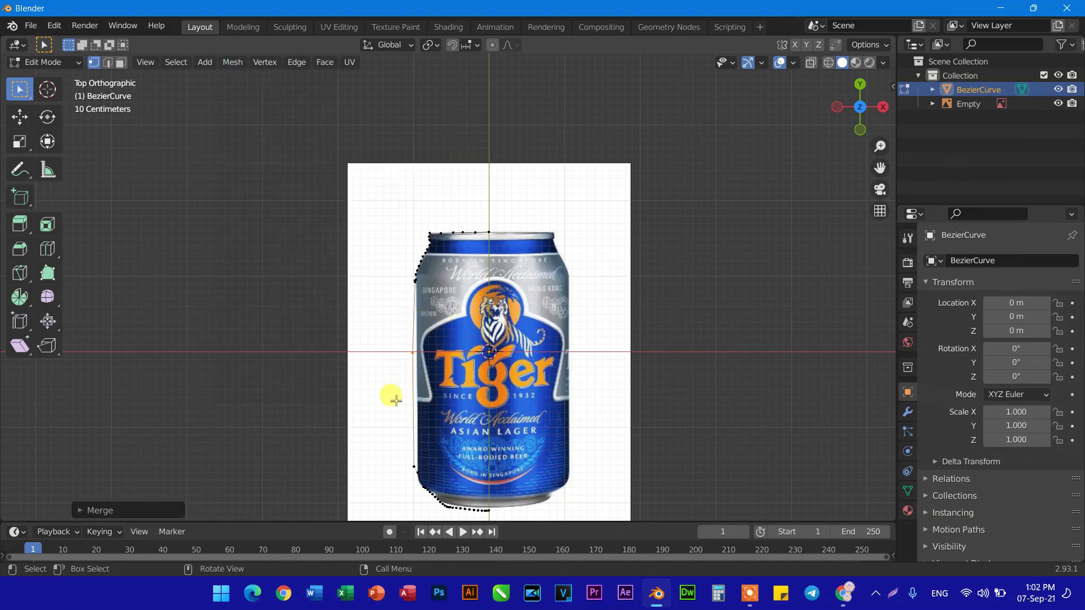
scroll(396, 400, "up", 3)
Move two left-side points near the lower corner onto the can's edge.
left_click(385, 400)
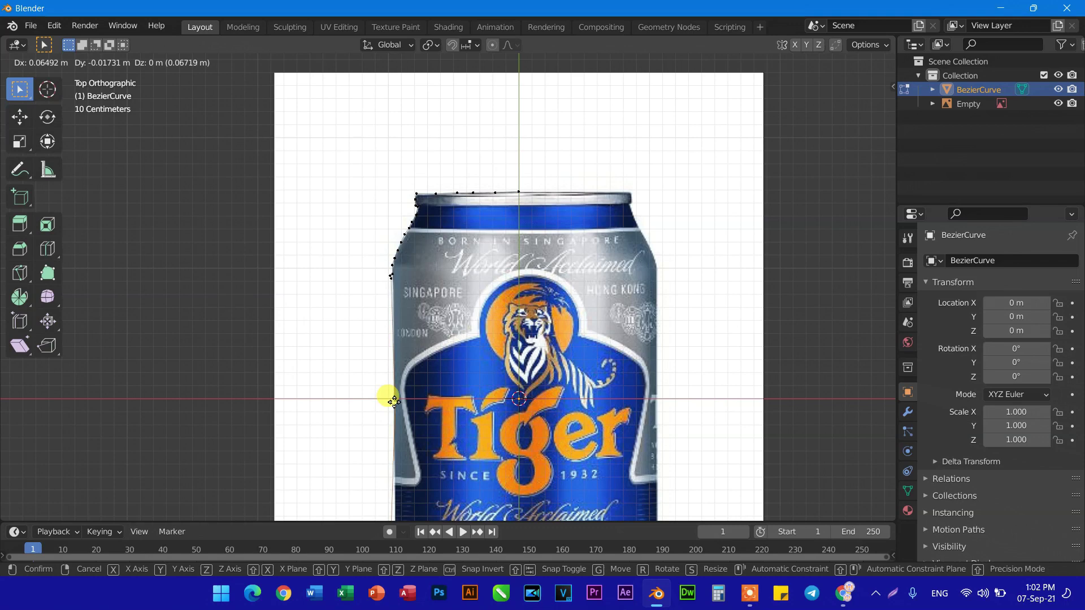
left_click_drag(385, 400, 394, 402)
scroll(406, 421, "down", 2)
scroll(407, 430, "down", 1)
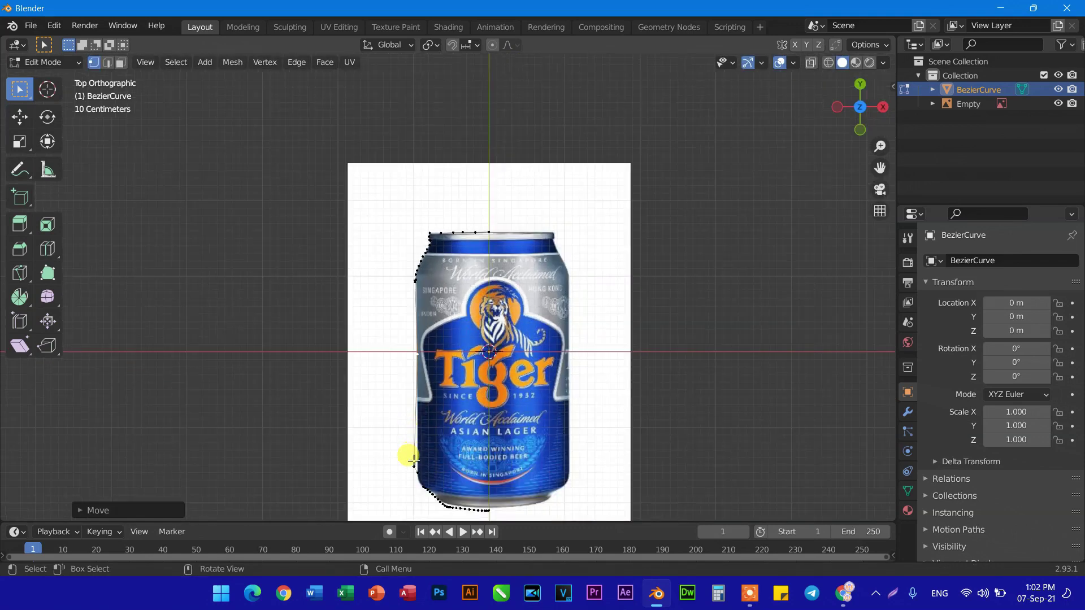
left_click(414, 467)
left_click_drag(414, 467, 417, 467)
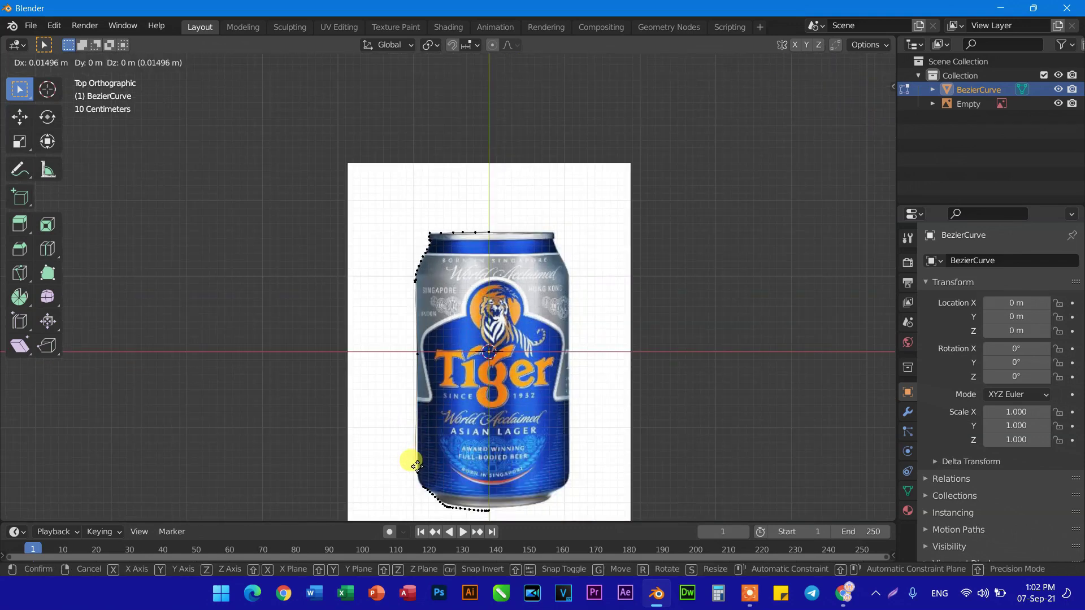
scroll(425, 497, "up", 4)
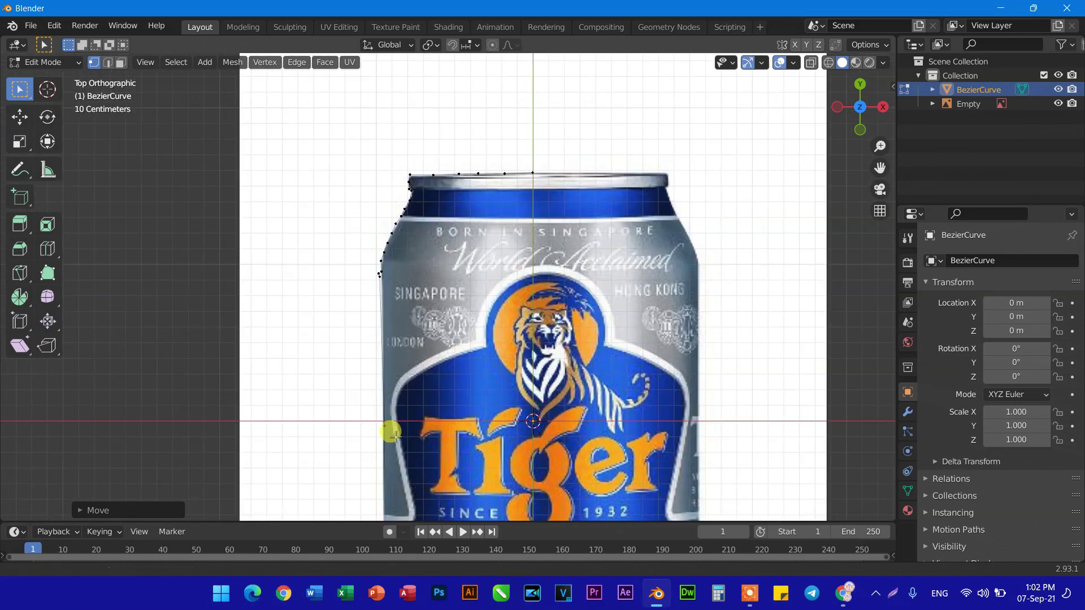
Adjust the bottom corner point onto the outline and box-select the points along the base.
middle_click_drag(396, 437, 474, 116, "shift")
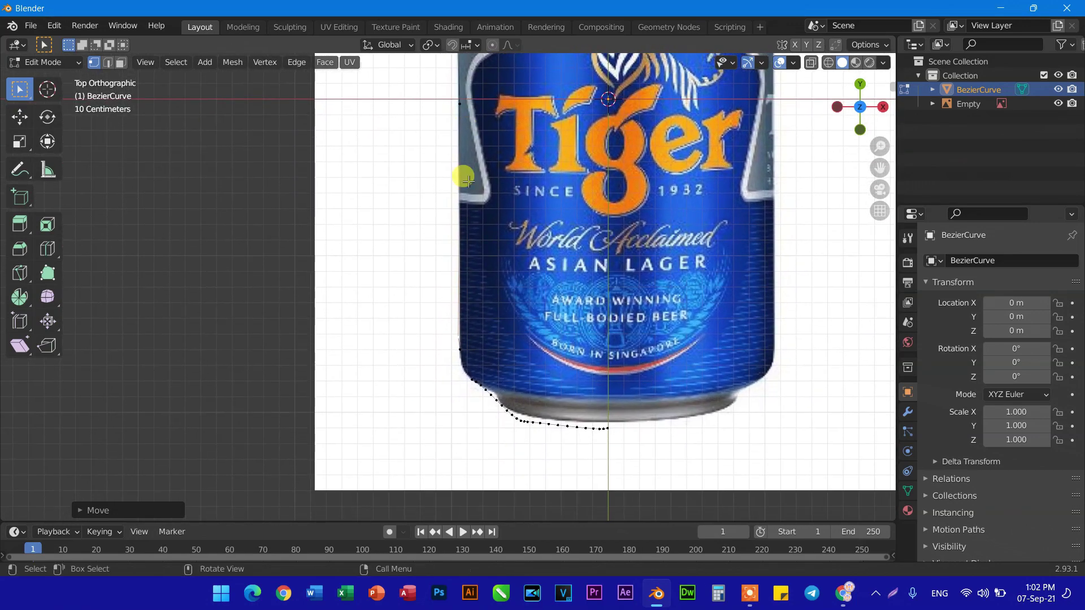
scroll(486, 393, "up", 2)
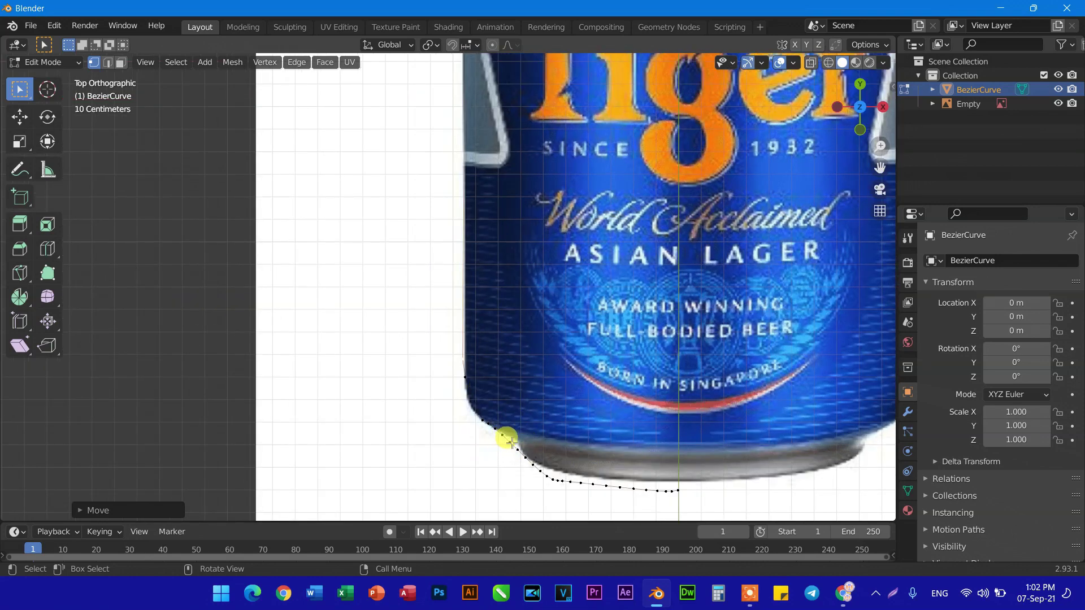
left_click(511, 442)
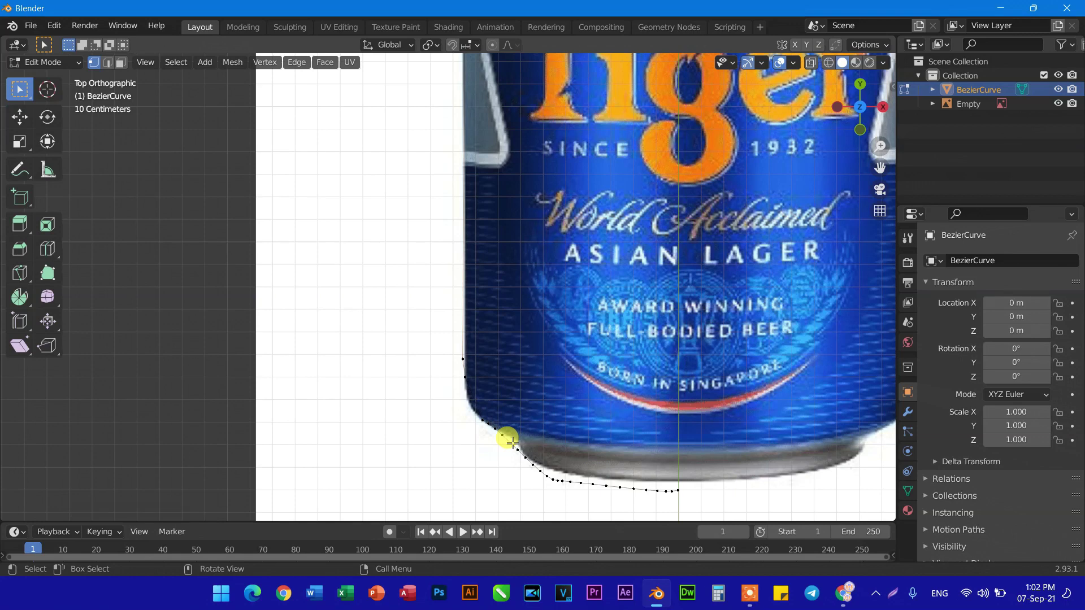
key("g")
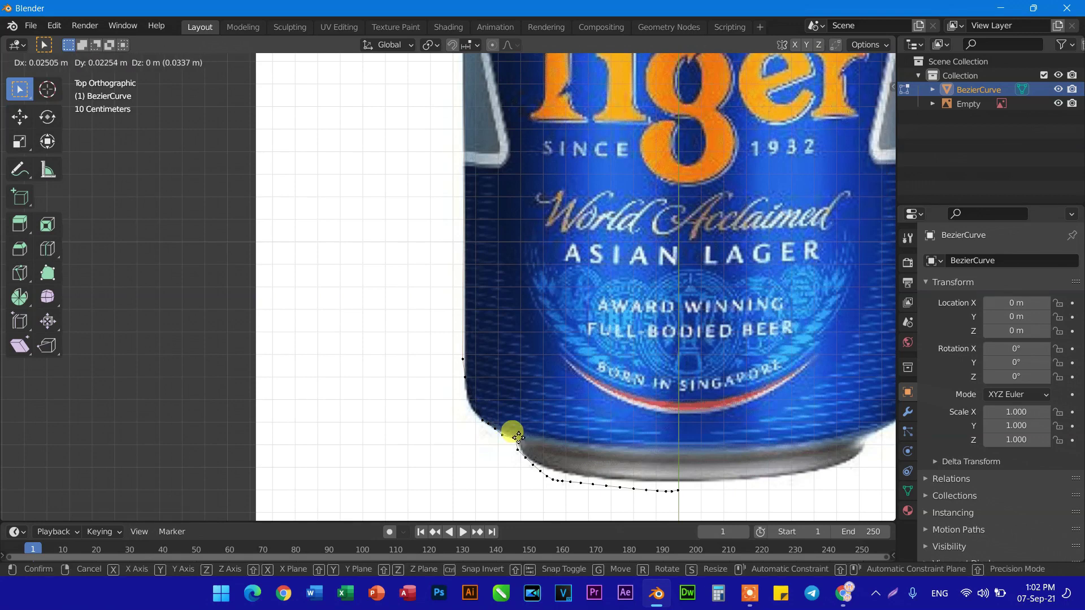
left_click(515, 436)
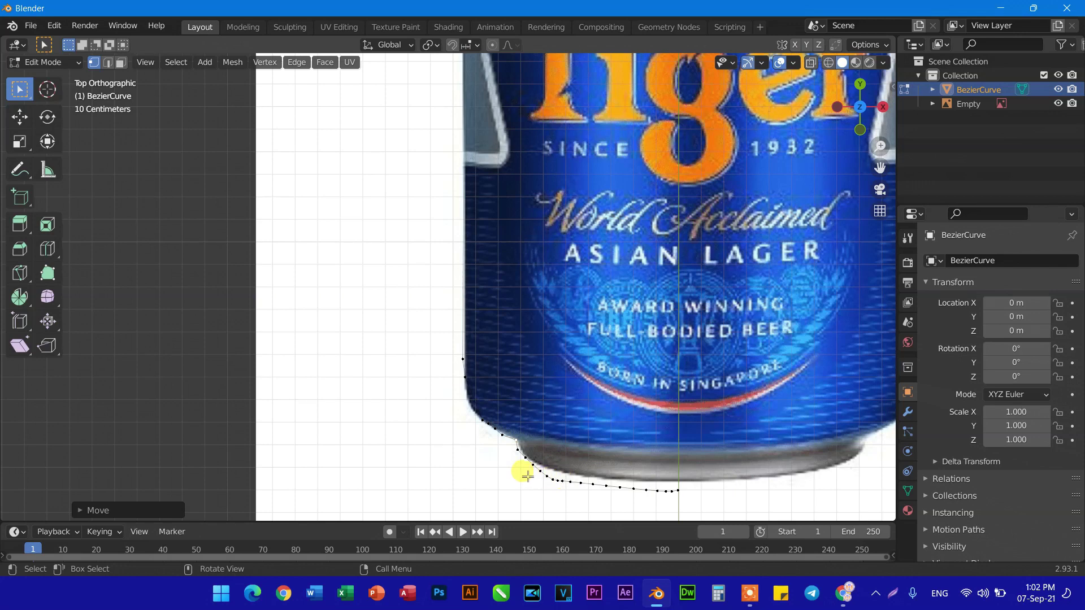
left_click_drag(509, 470, 656, 511)
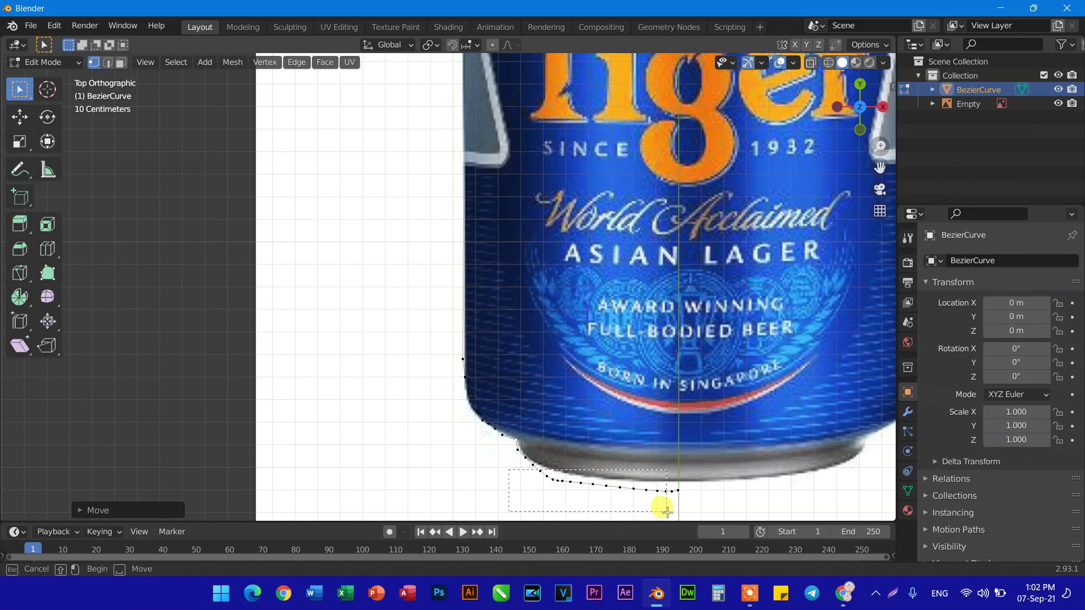
left_click_drag(667, 512, 547, 503)
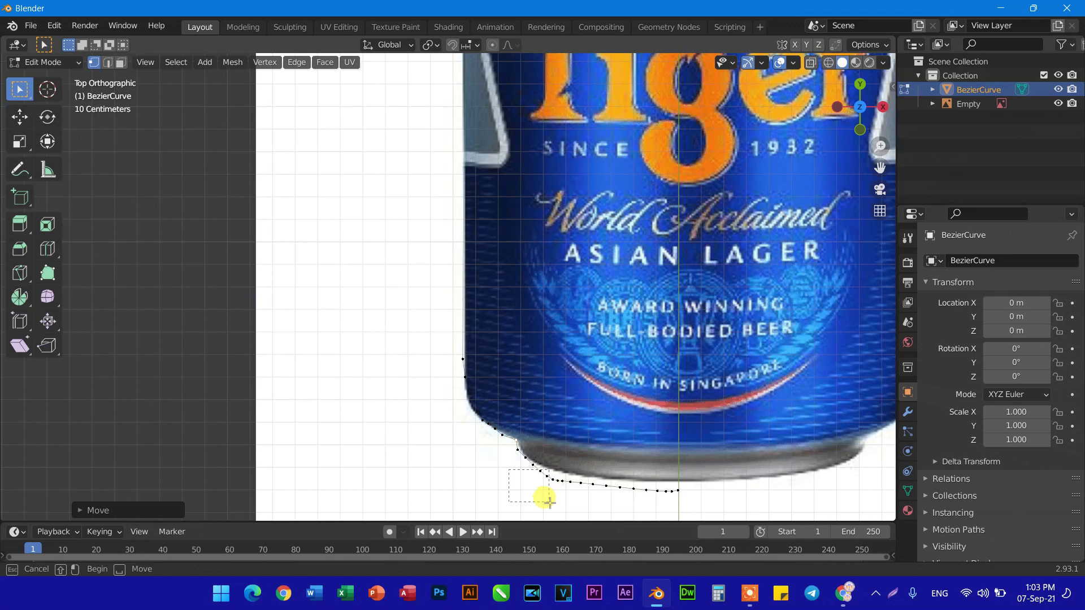
left_click_drag(548, 502, 546, 500)
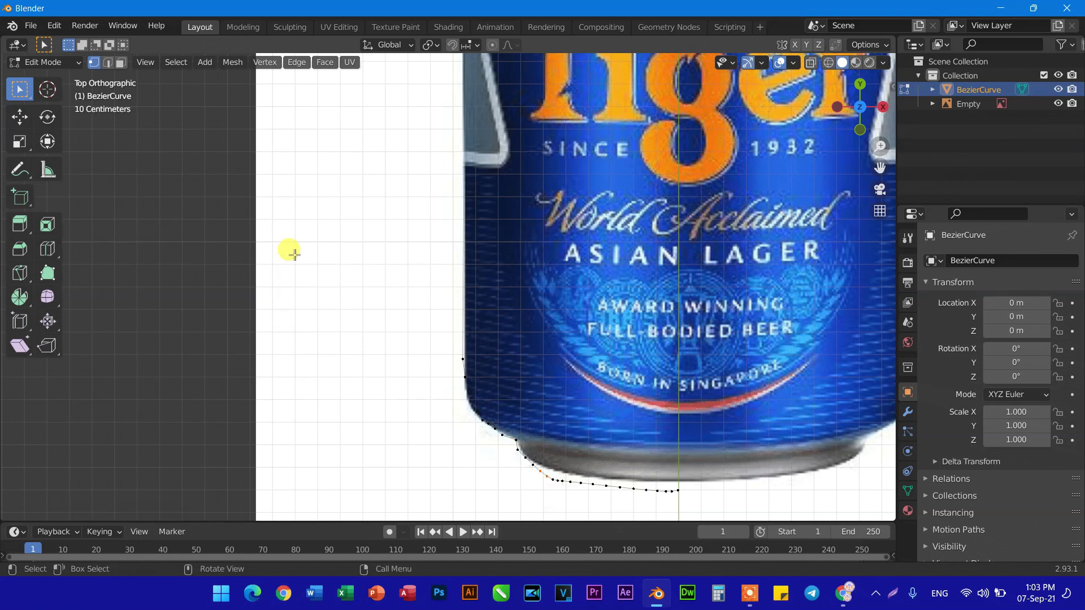
Collapse the selected bottom points and box-select the next run along the can's base.
left_click(232, 62)
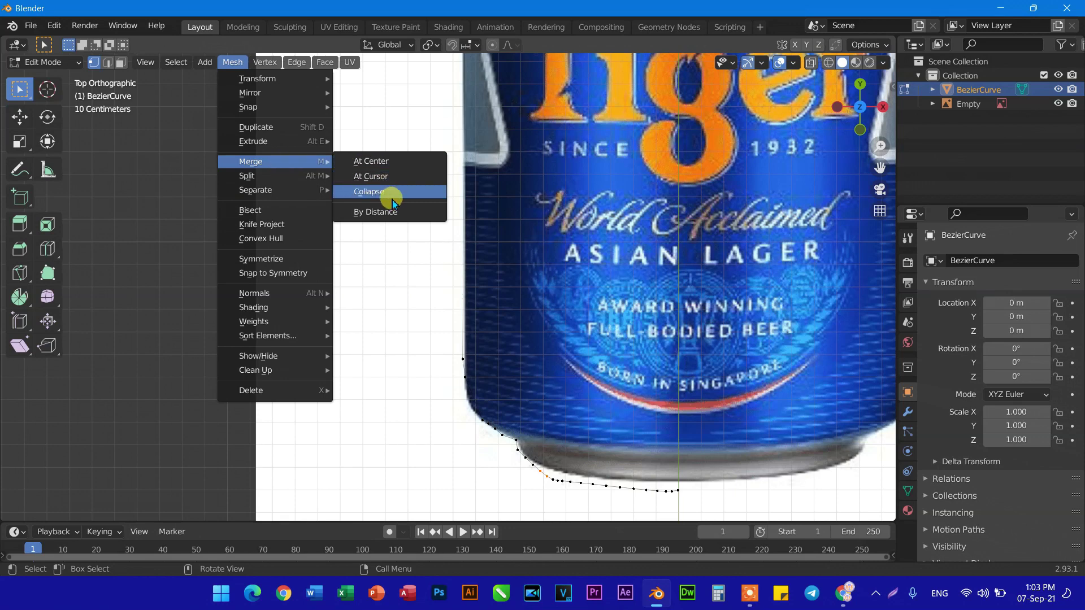
mouse_move(251, 161)
left_click(388, 193)
left_click_drag(525, 474, 663, 510)
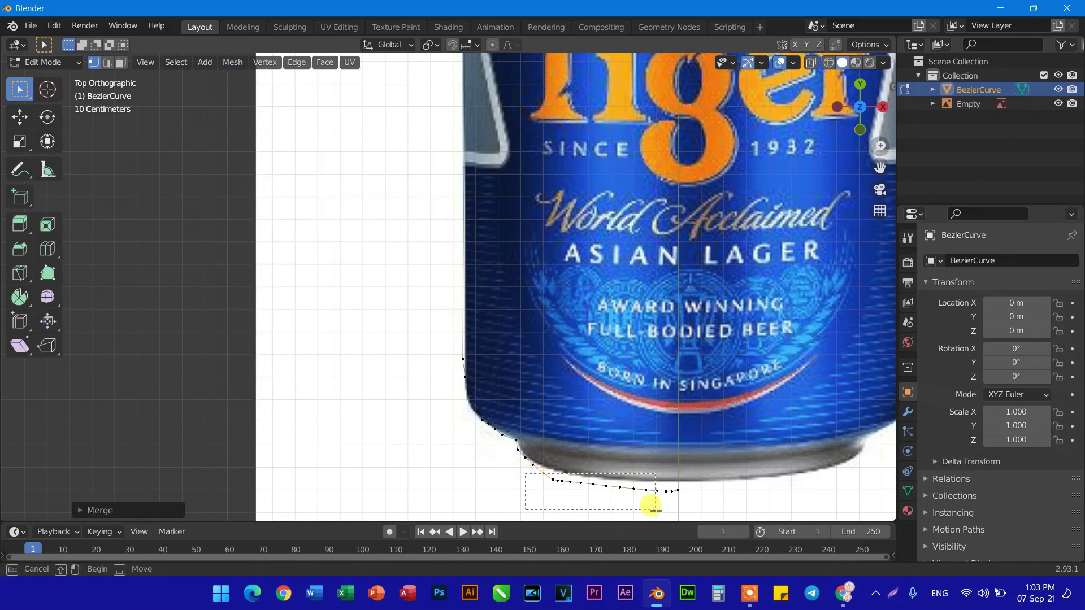
left_click_drag(654, 509, 650, 507)
left_click_drag(541, 482, 661, 509)
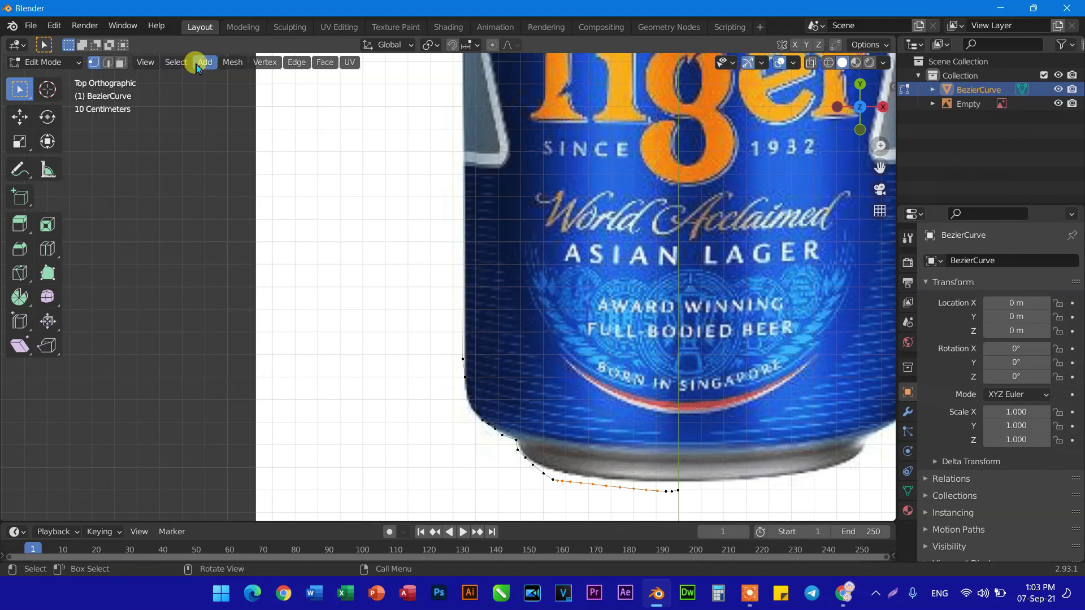
left_click(231, 62)
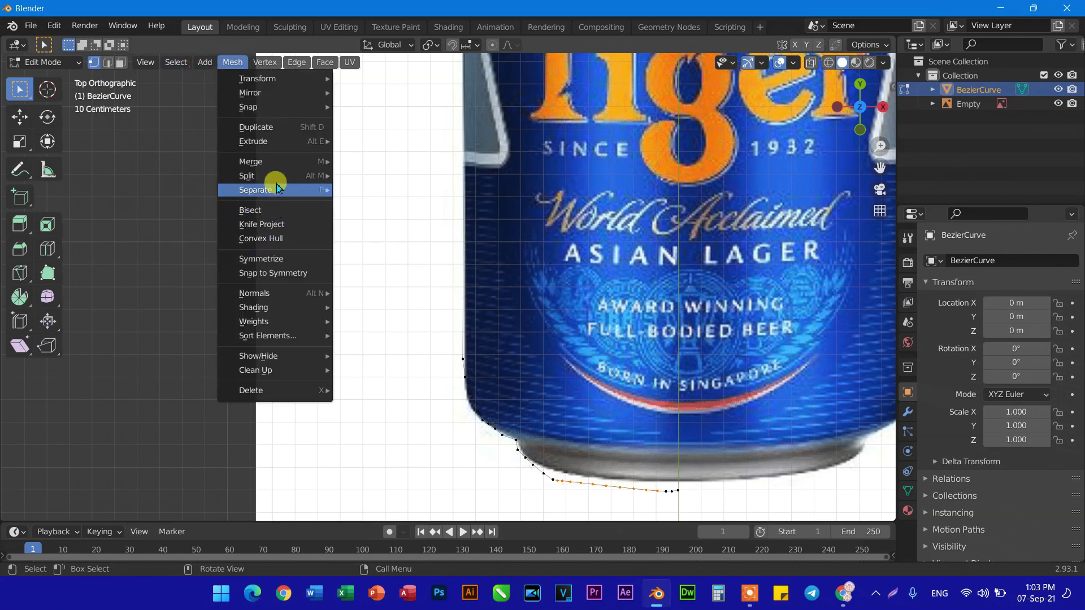
Collapse the surplus bottom points into one and move a bottom point onto the base rim.
left_click(364, 193)
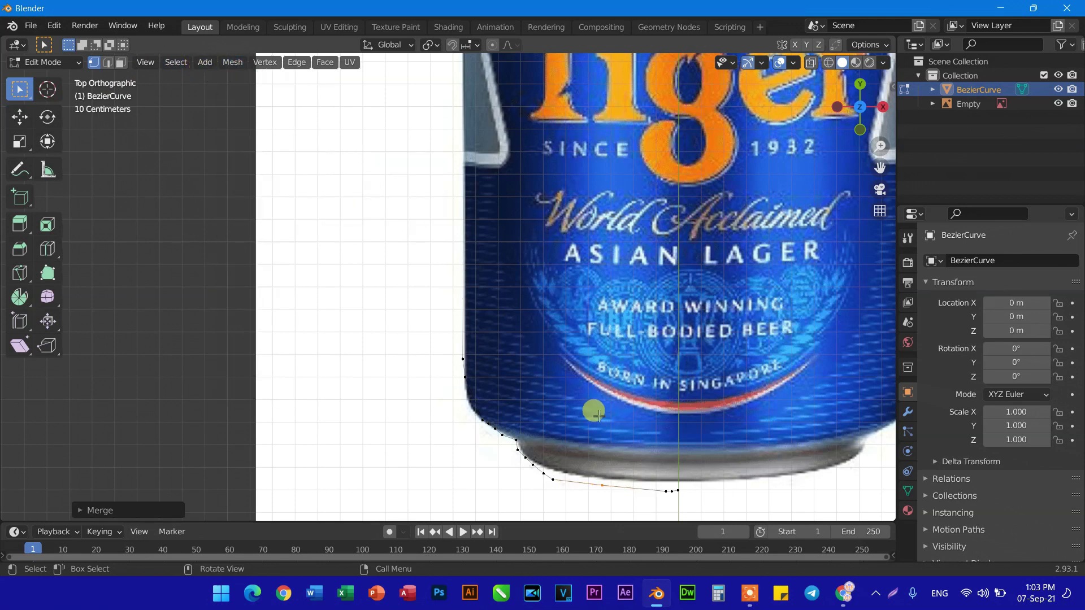
left_click(556, 479)
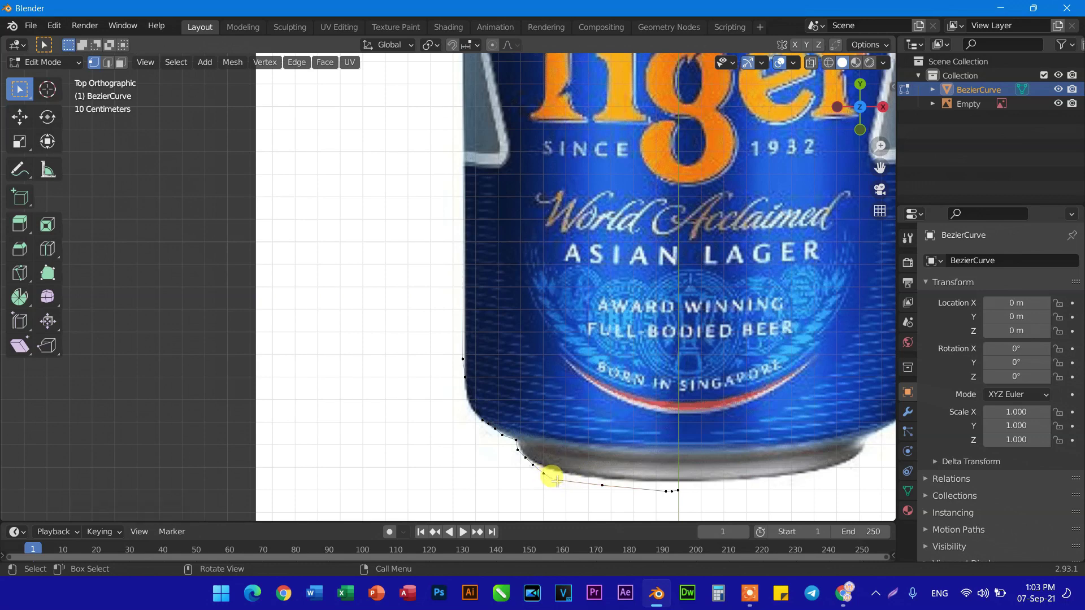
left_click_drag(557, 480, 566, 475)
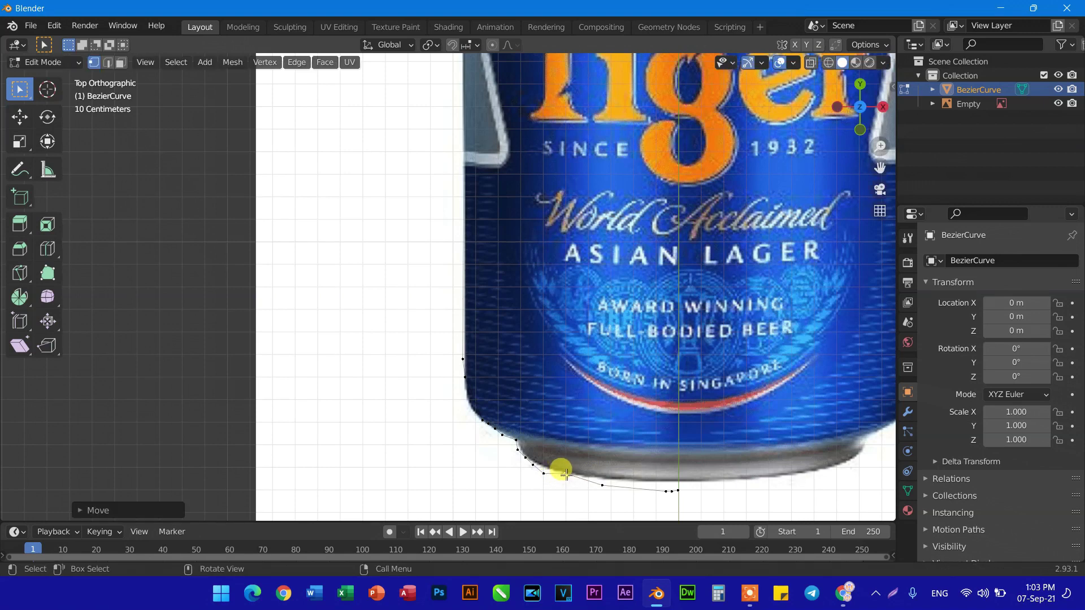
left_click_drag(541, 473, 553, 465)
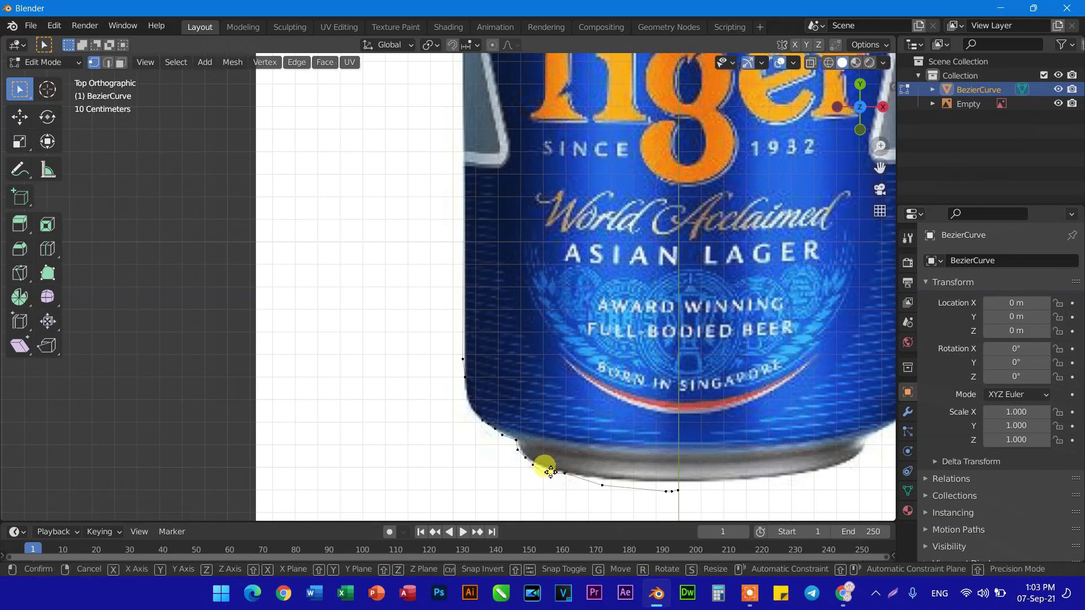
Move the next bottom points and the end point up onto the can's base edge.
left_click(614, 487)
left_click_drag(614, 483, 622, 478)
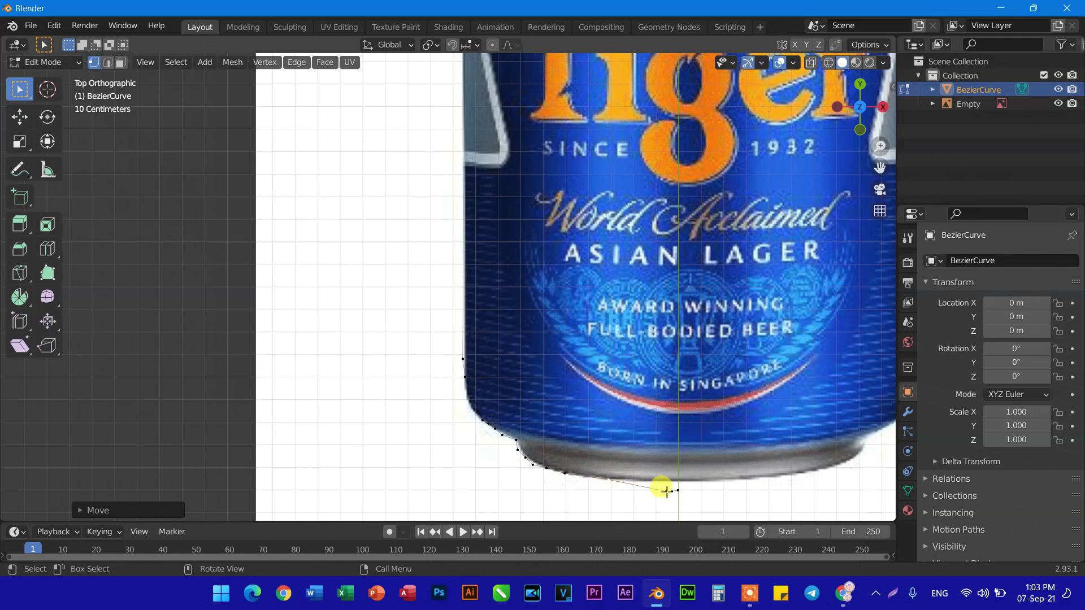
left_click(667, 492)
left_click_drag(666, 491, 654, 483)
left_click(671, 492)
left_click_drag(668, 487, 671, 484)
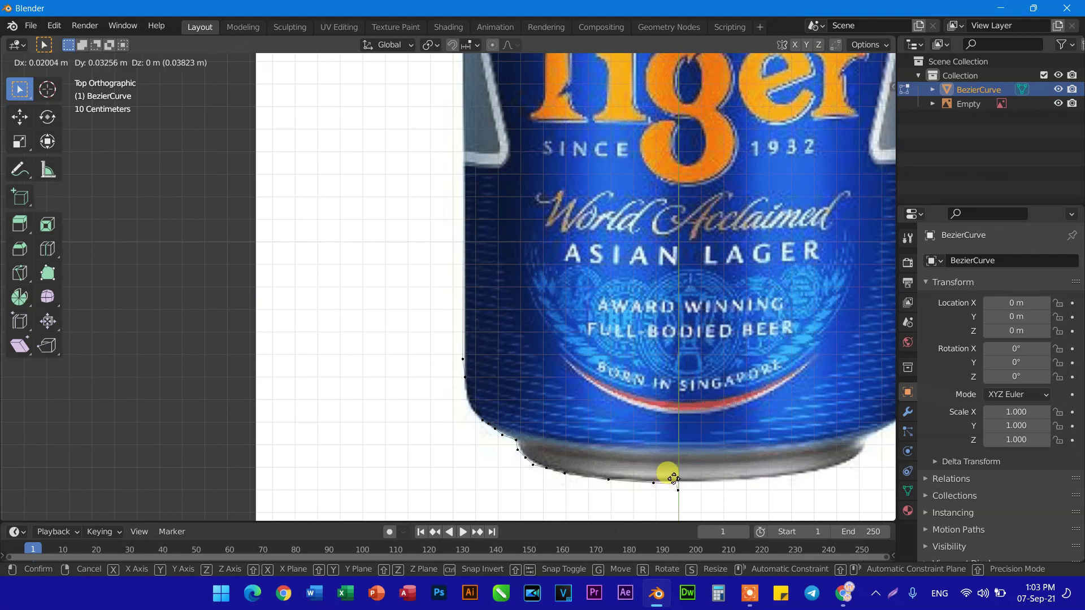
left_click_drag(673, 479, 676, 484)
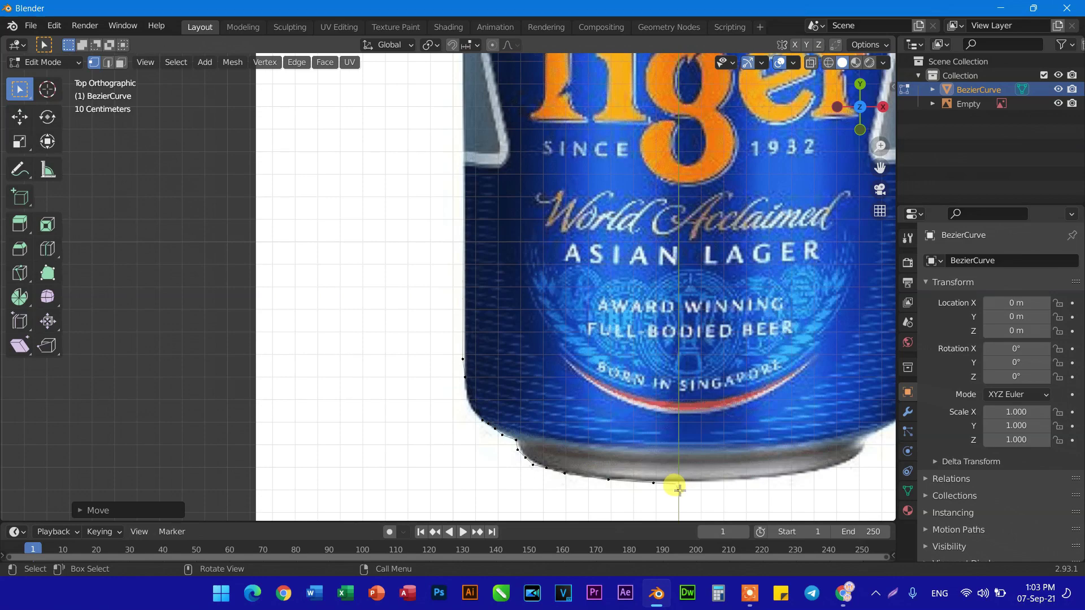
Select the curve's final point and zoom in on the base.
left_click(679, 489)
scroll(672, 484, "up", 2)
scroll(726, 471, "up", 2)
scroll(735, 473, "down", 4)
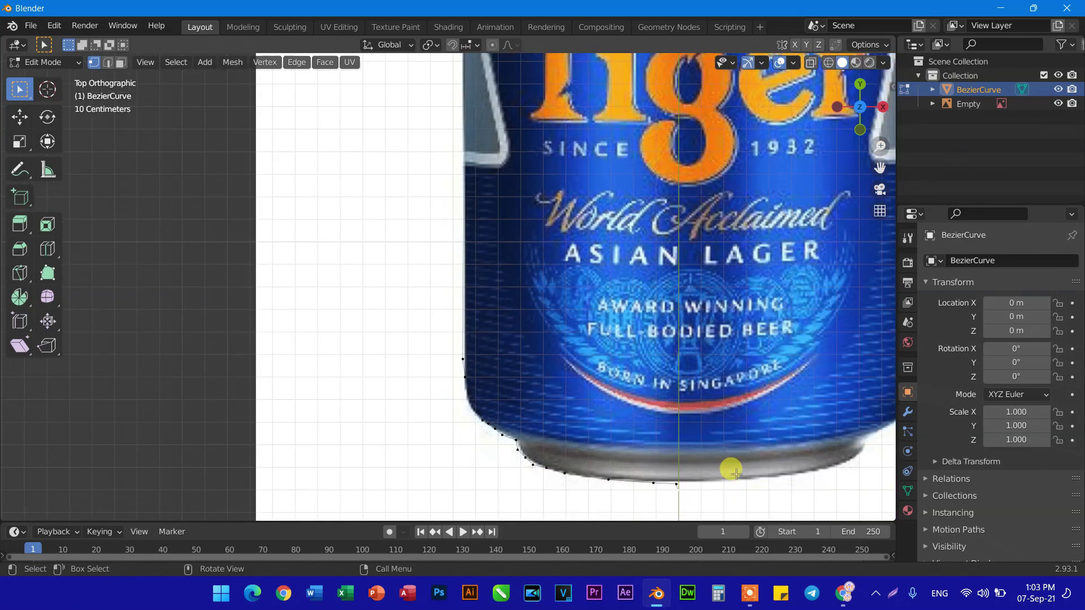
Move the last curve point onto the base rim at the centre line.
mouse_move(734, 473)
middle_mouse_down("shift")
mouse_move(698, 424)
mouse_move(681, 421)
middle_mouse_up("shift")
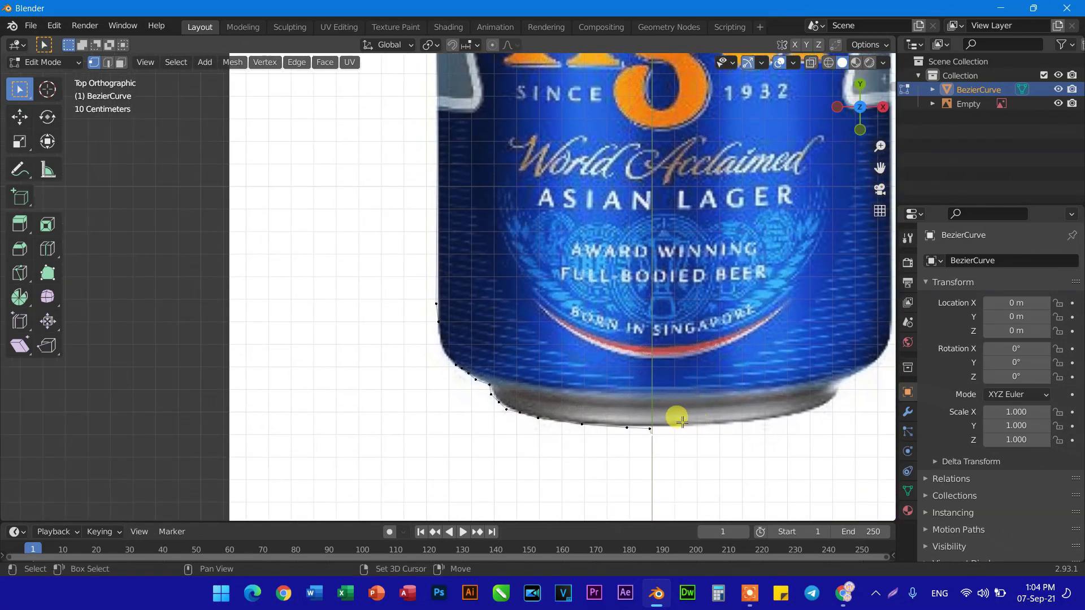
scroll(679, 422, "up", 3)
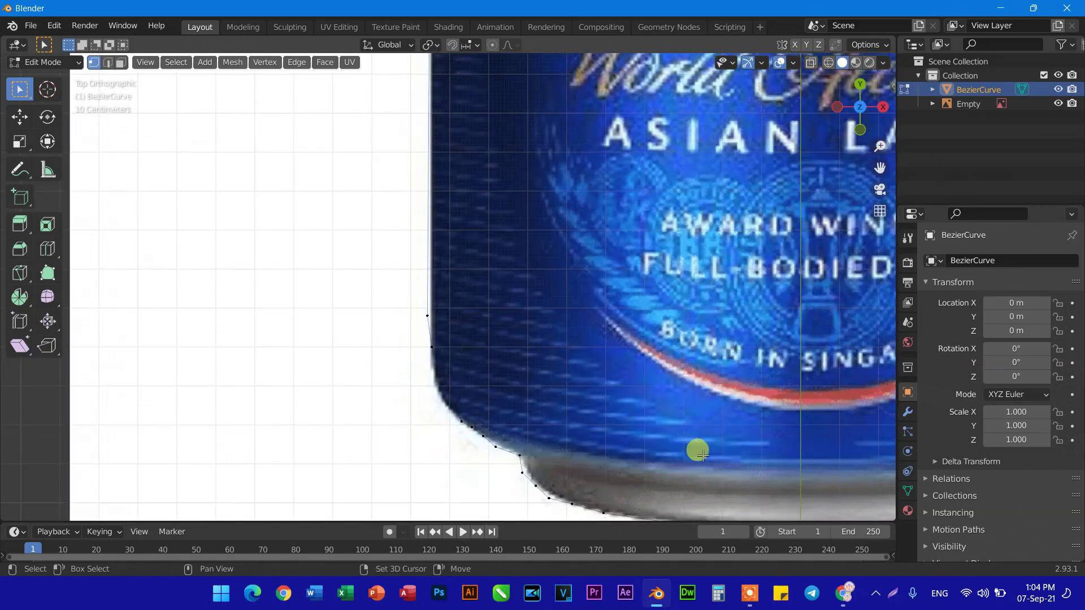
mouse_move(690, 422)
middle_mouse_down("shift")
mouse_move(697, 412)
mouse_move(627, 339)
middle_mouse_up("shift")
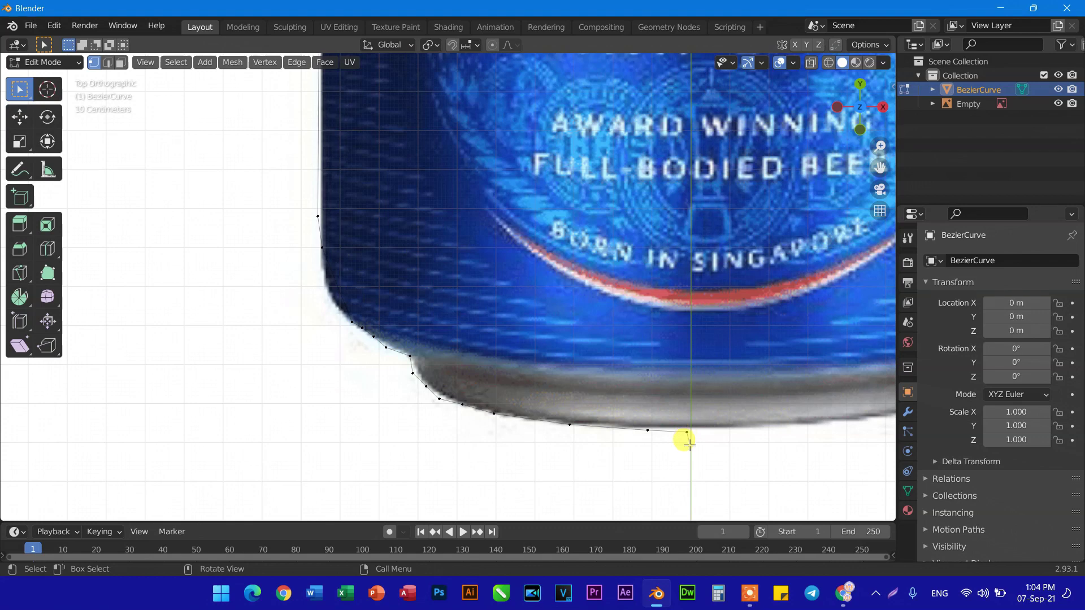
key("g")
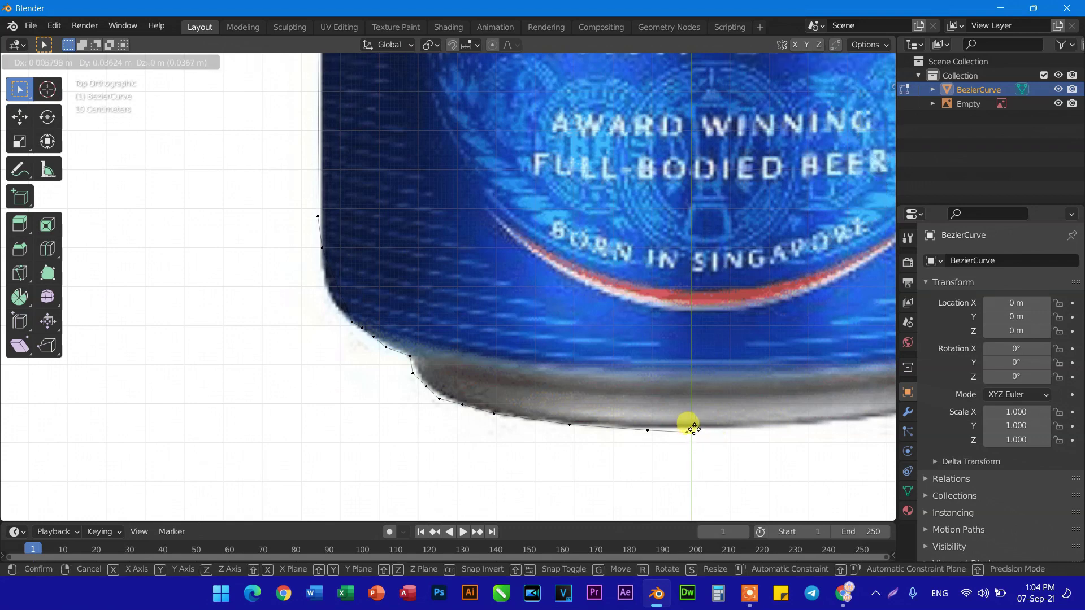
left_click(693, 427)
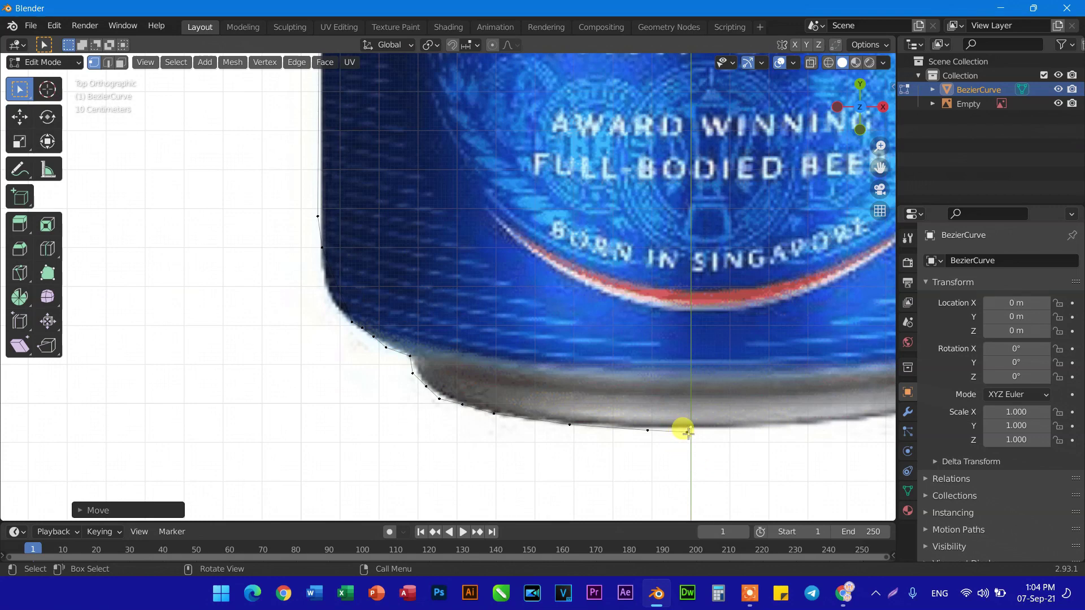
Align the neighbouring bottom point along the base rim.
left_click(690, 433)
left_click_drag(688, 433, 678, 430)
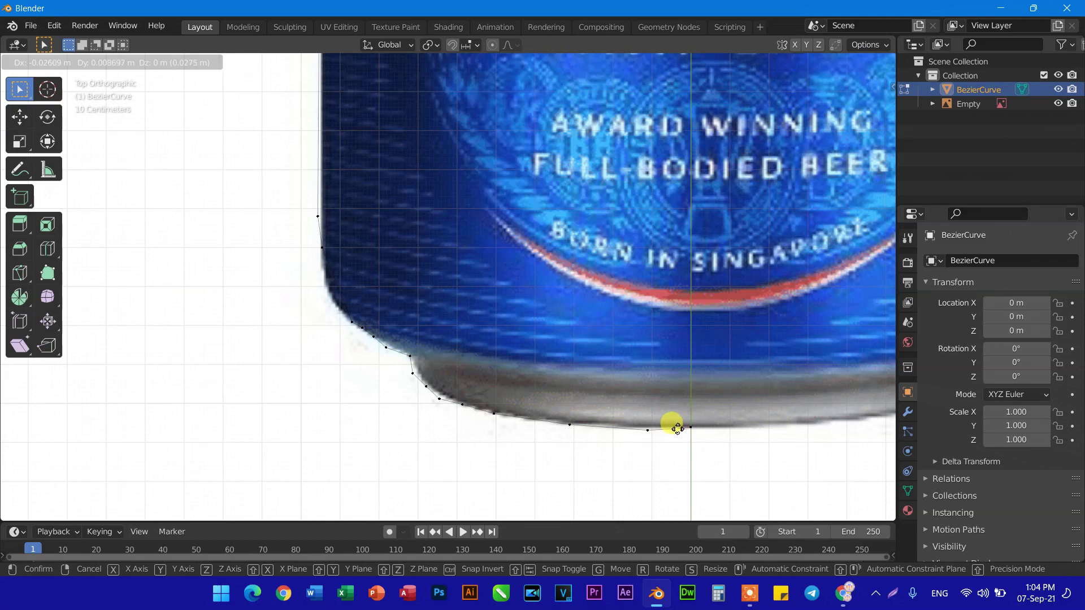
left_click_drag(678, 430, 676, 429)
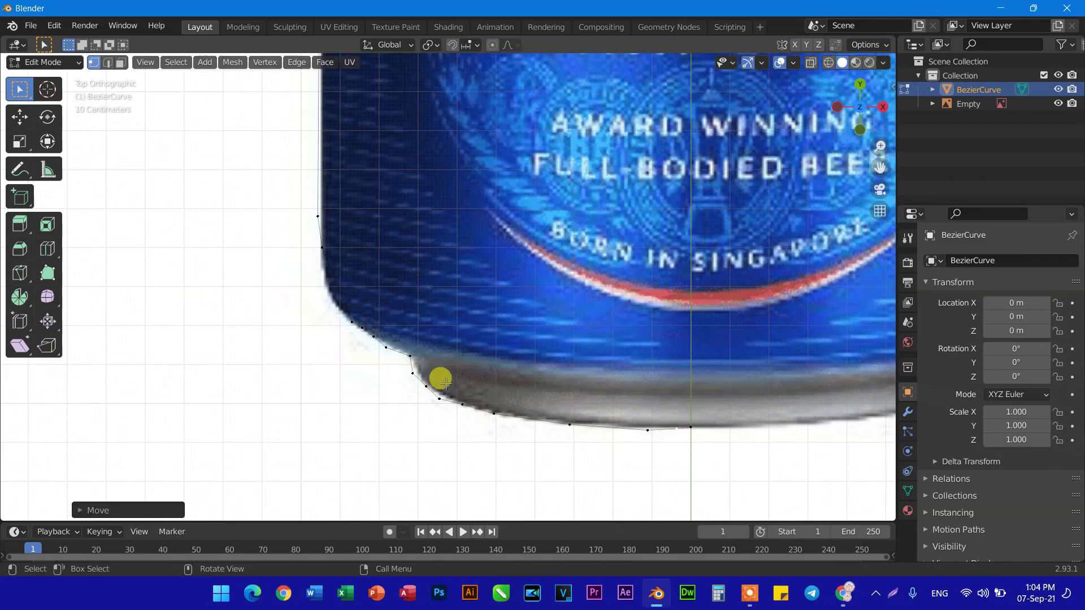
scroll(446, 383, "down", 4)
scroll(444, 376, "down", 4)
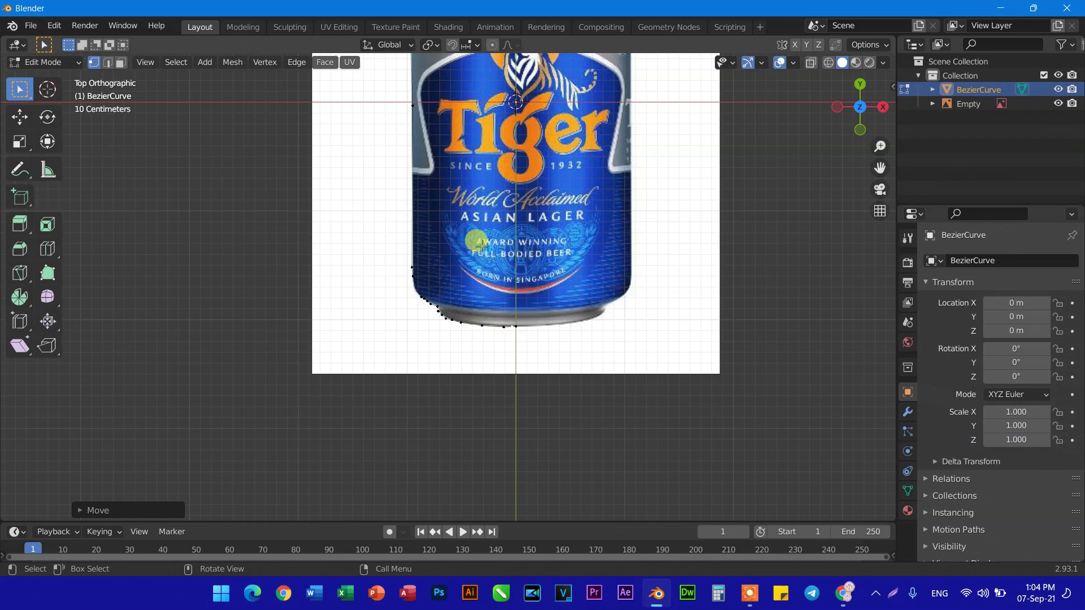
scroll(493, 260, "down", 1)
scroll(494, 261, "up", 1)
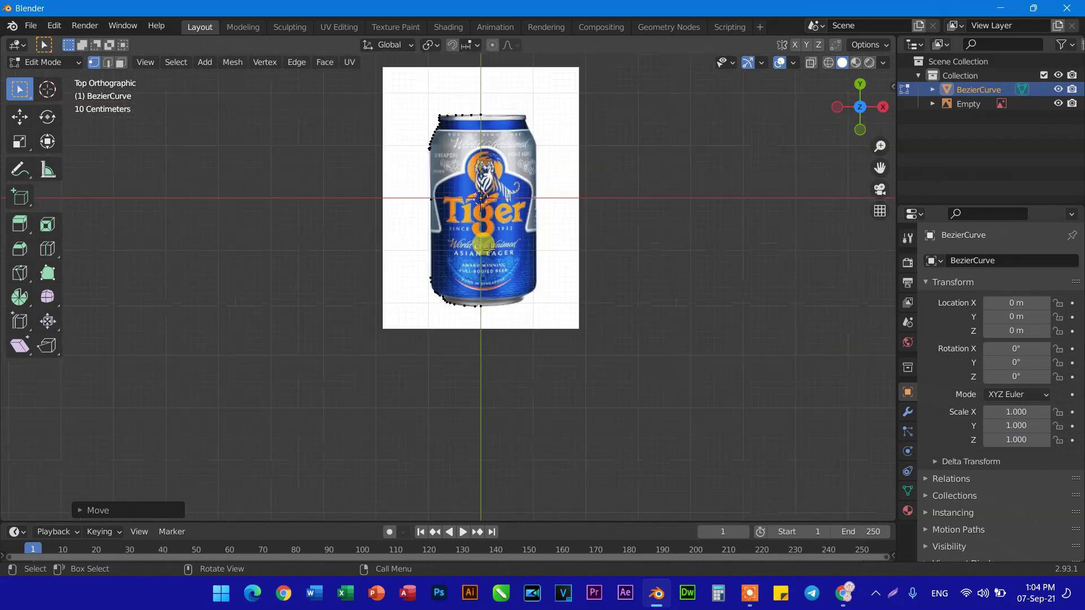
scroll(484, 303, "up", 2)
scroll(467, 303, "up", 4)
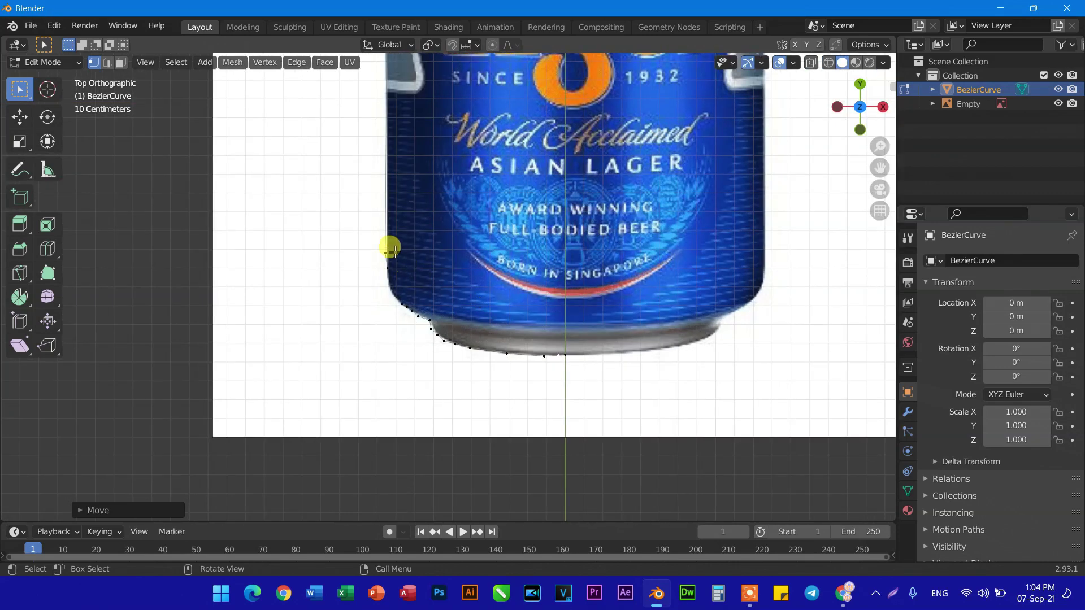
scroll(398, 243, "up", 1)
scroll(402, 247, "down", 2)
scroll(400, 243, "down", 4)
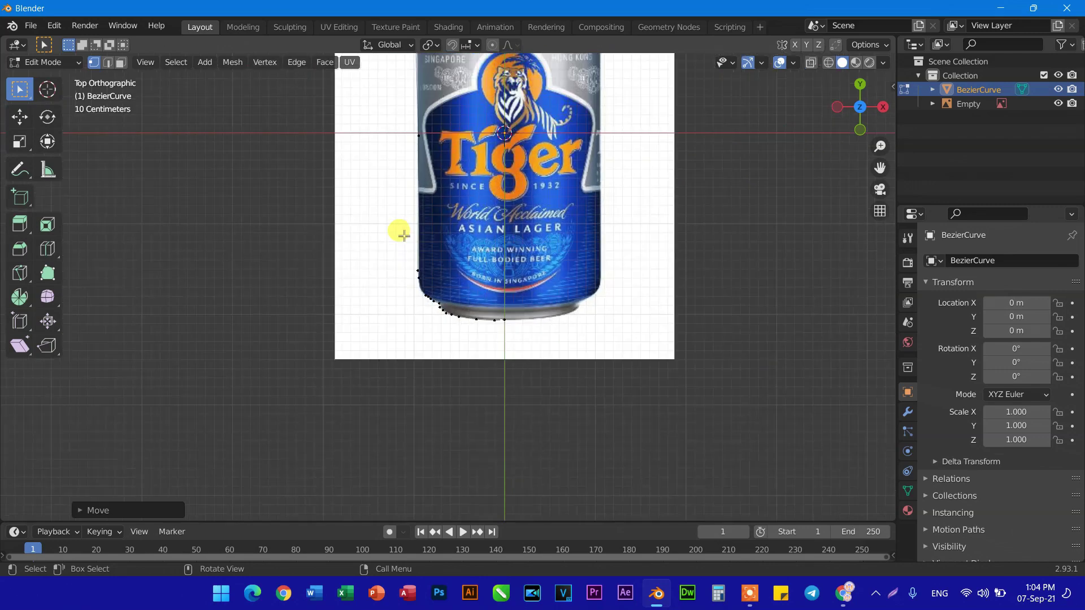
scroll(399, 229, "down", 2)
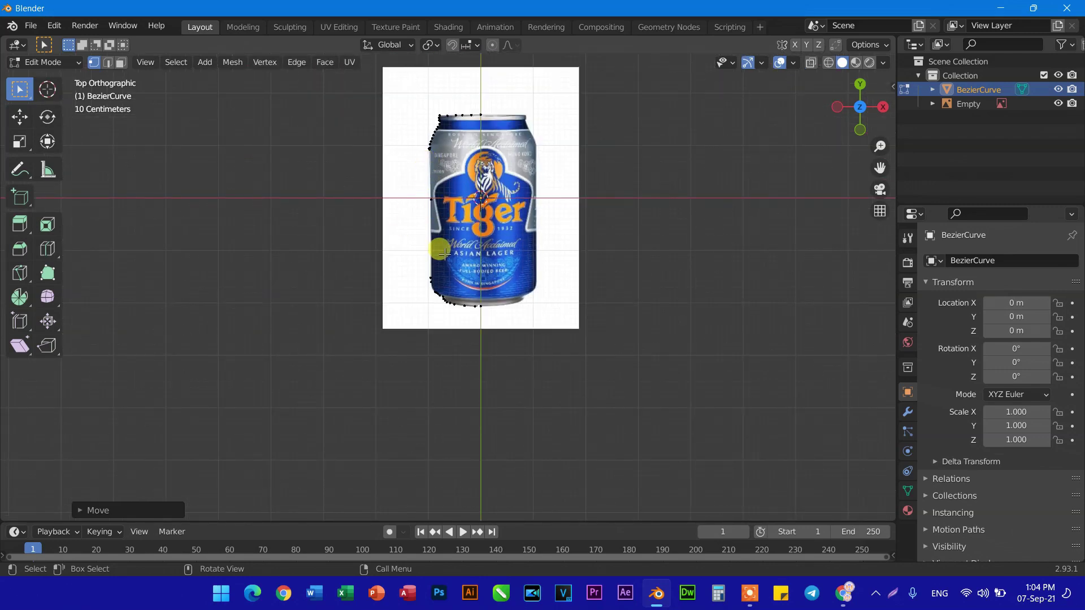
scroll(444, 288, "up", 1)
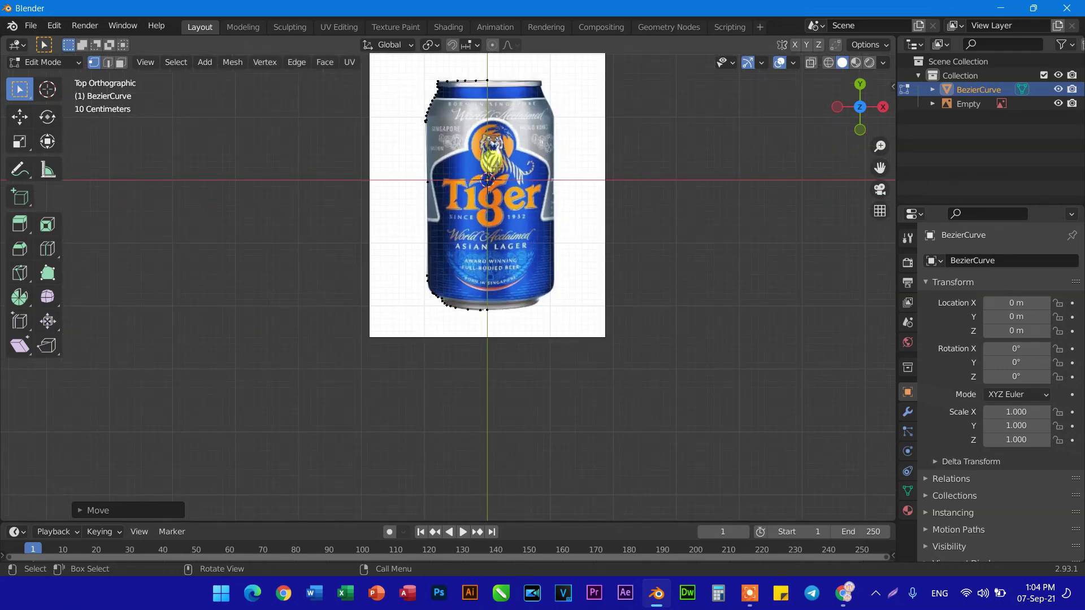
scroll(481, 244, "up", 1)
scroll(480, 245, "down", 1)
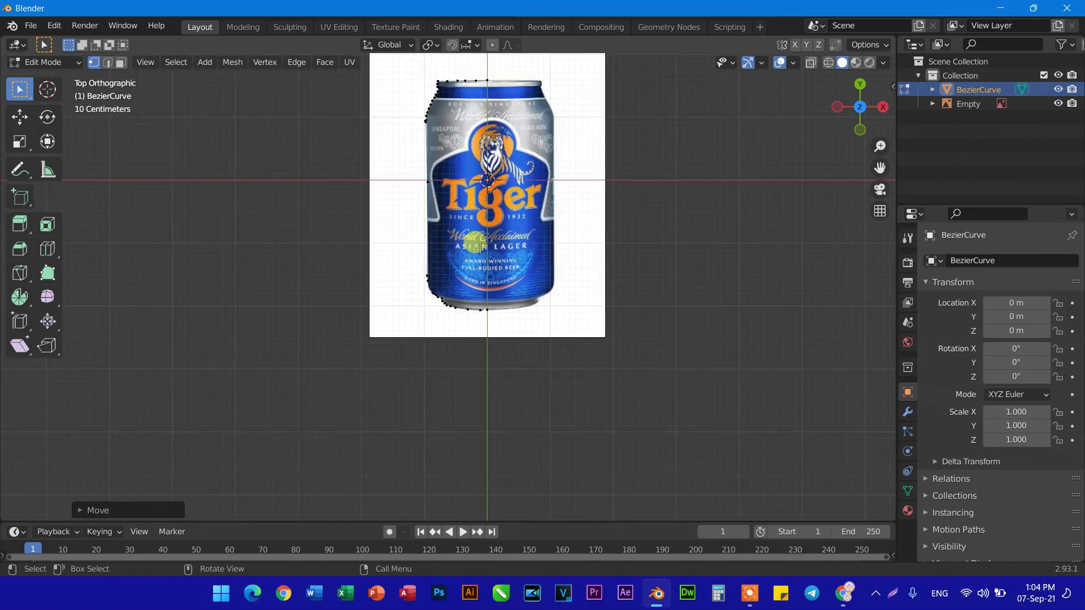
scroll(481, 246, "down", 1)
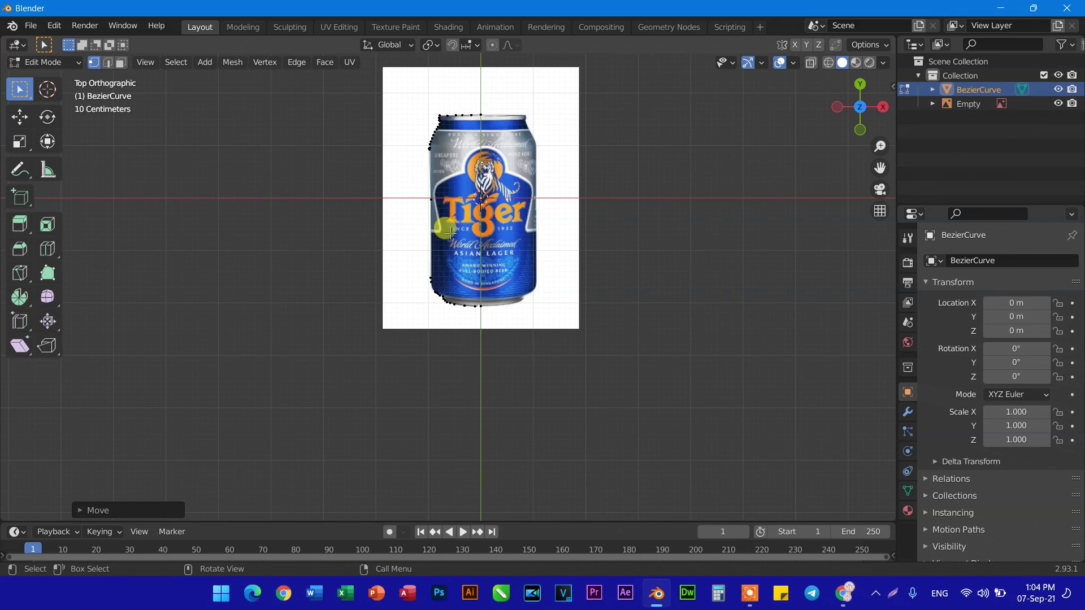
scroll(427, 145, "up", 2)
scroll(456, 192, "down", 2)
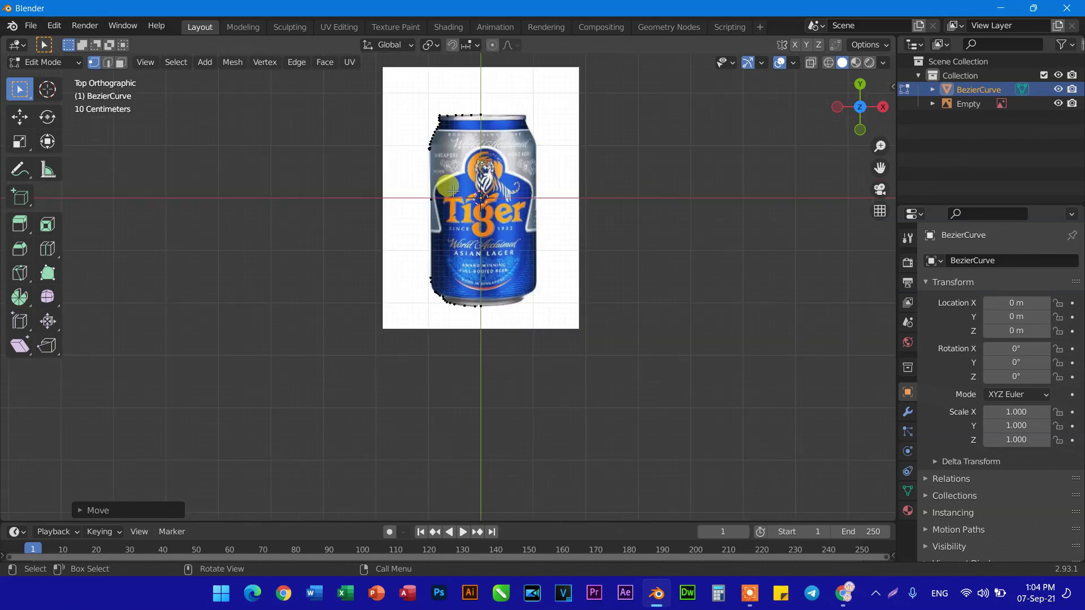